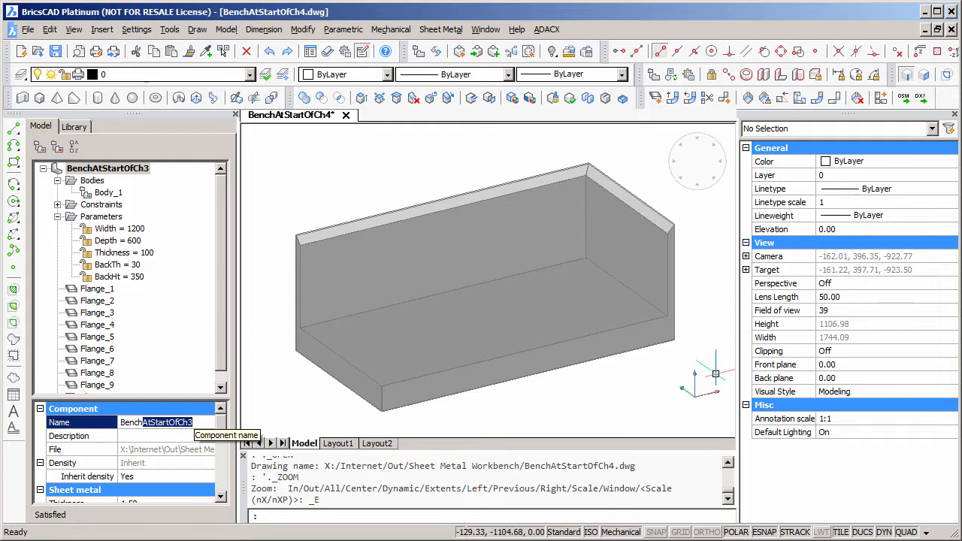
- Rename the root component as Bench21A and save the drawing as Bench21A.dwg, replacing the existing file
text(21)
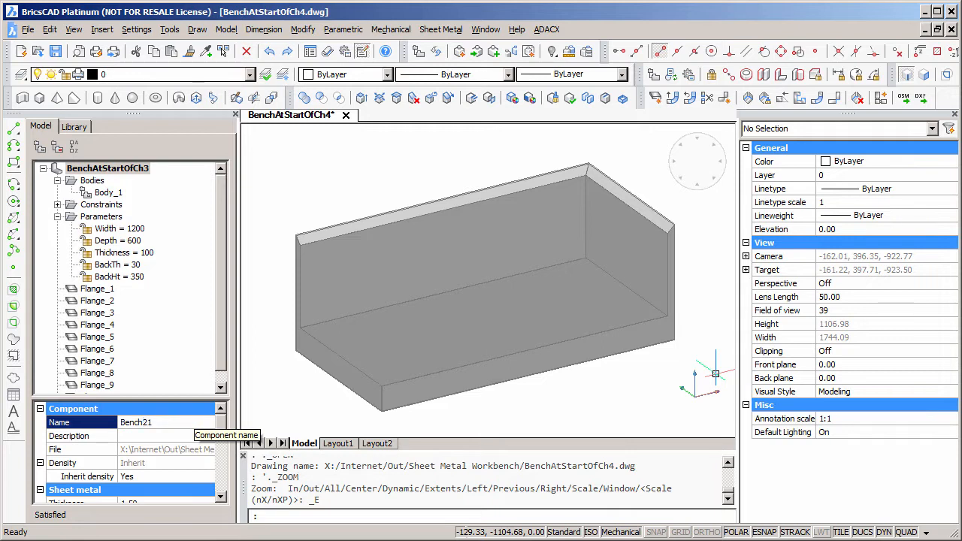
text(A)
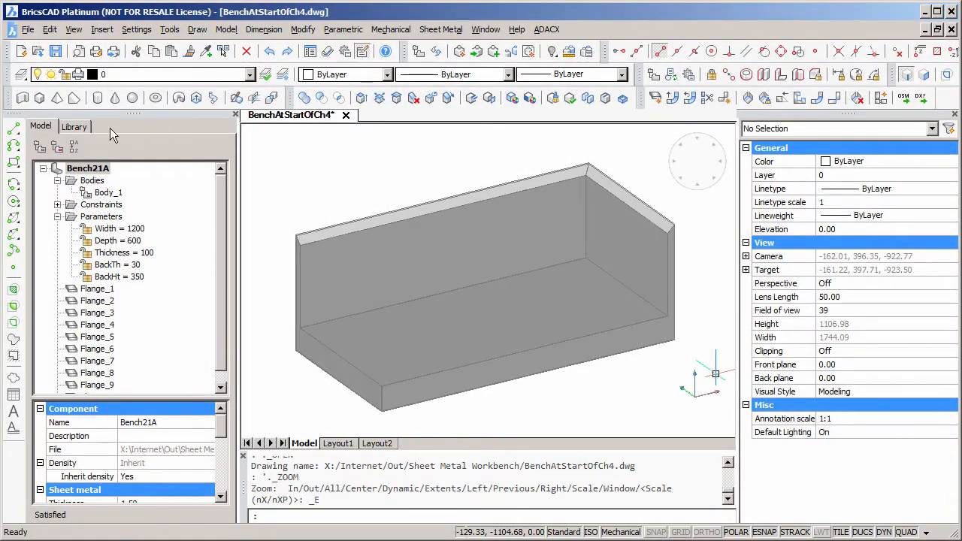
click(27, 30)
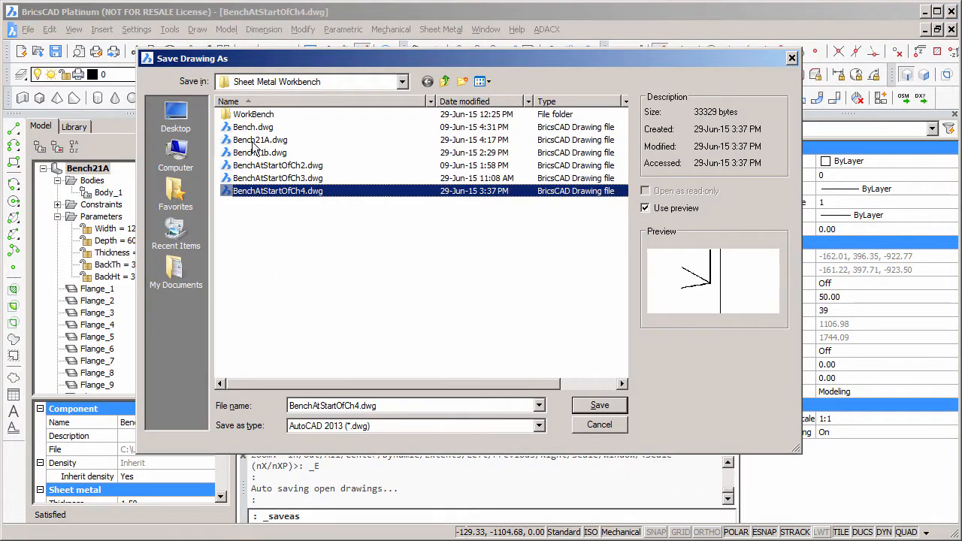
click(253, 141)
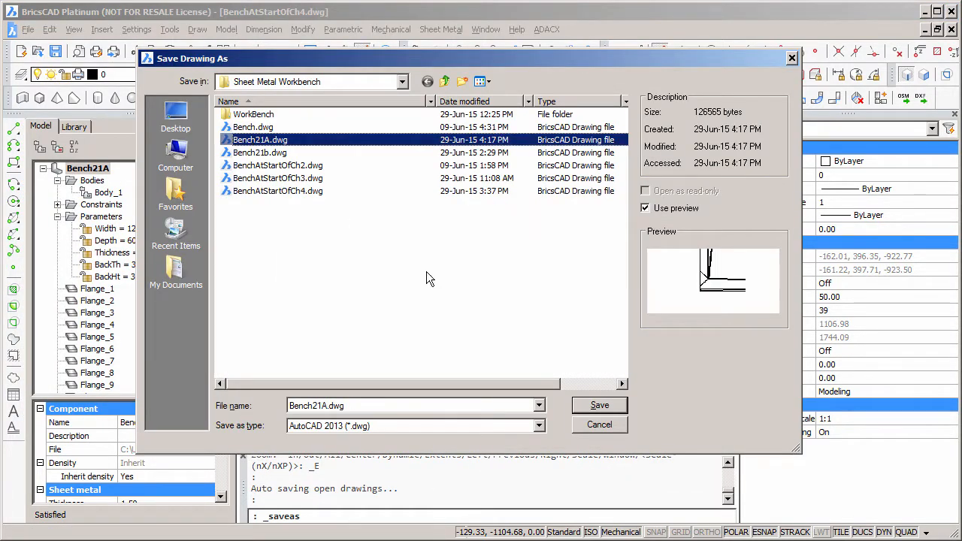
click(594, 407)
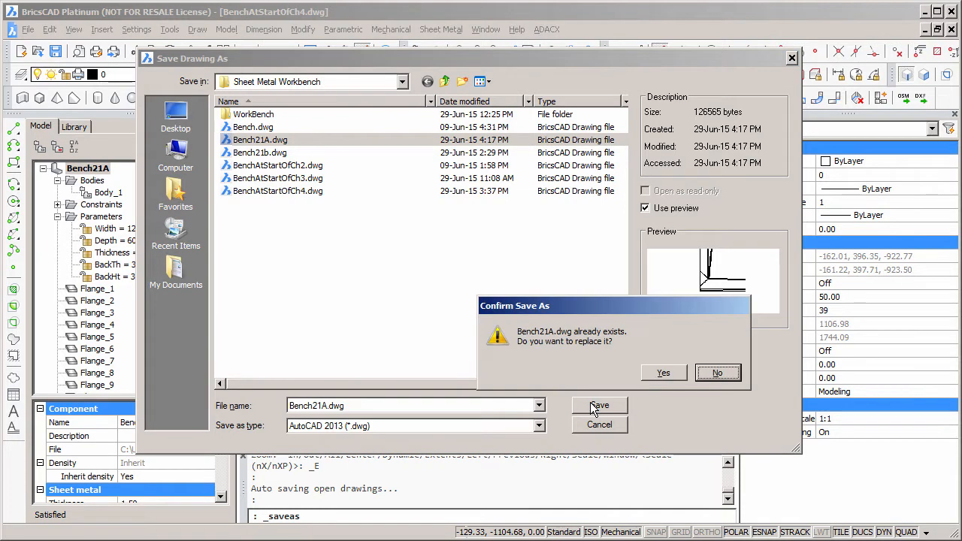
click(662, 374)
- Set the bench's Width parameter to 1500 and its Depth parameter to 700
click(120, 229)
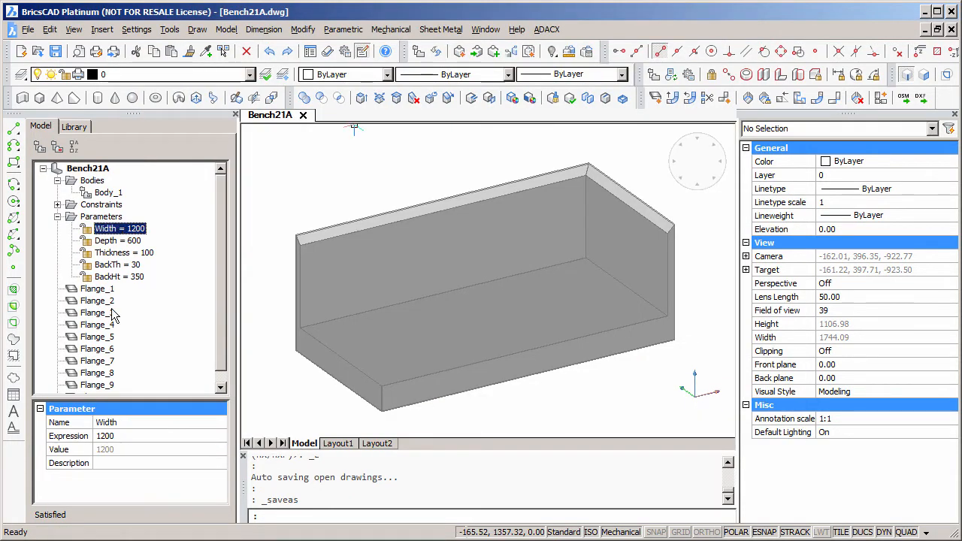
click(129, 437)
text(15)
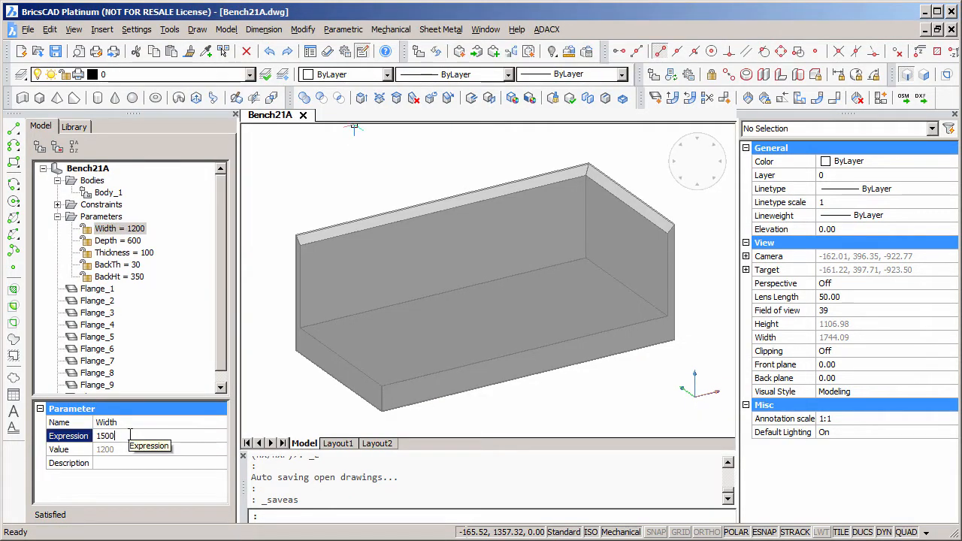
text(00)
key(Return)
click(120, 229)
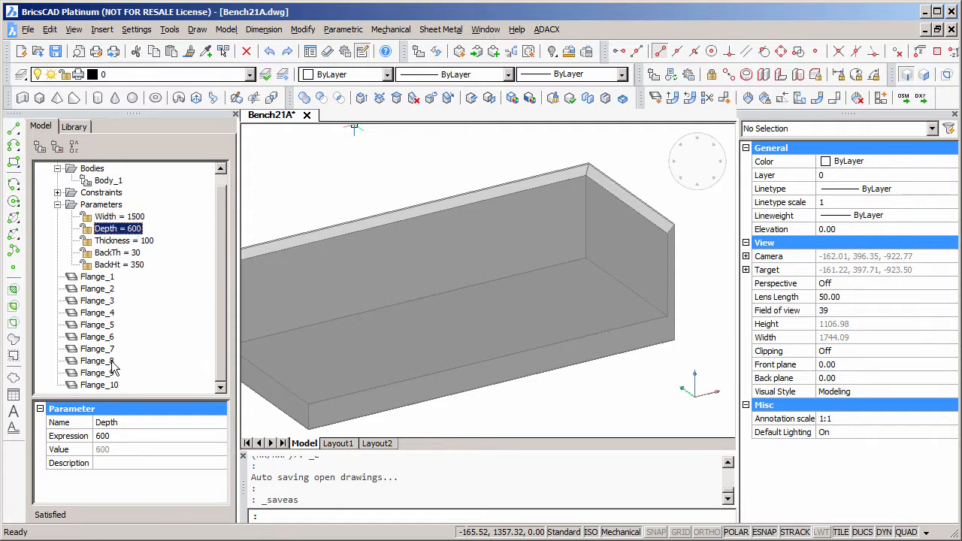
click(123, 436)
text(700)
key(Return)
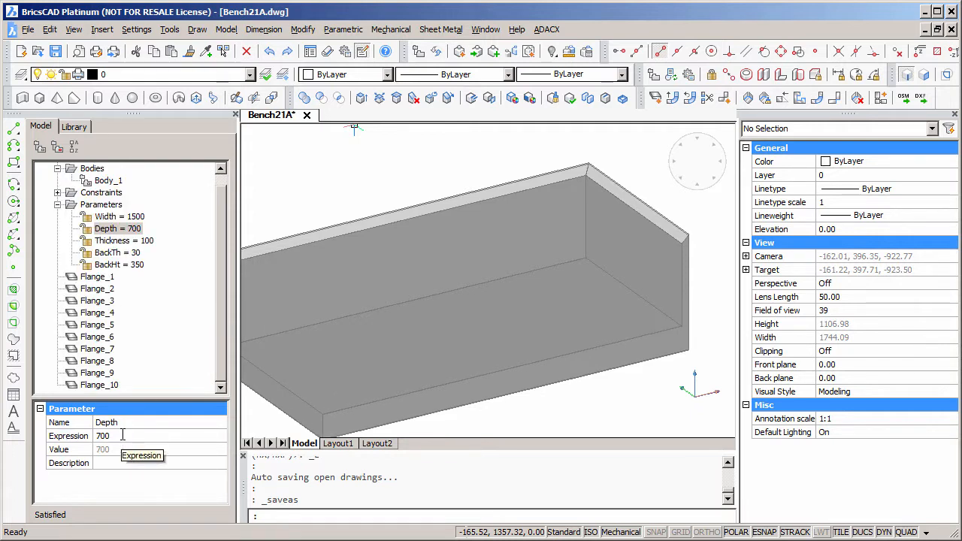
- Set the bench's Thickness parameter to 50 and its BackHt parameter to 500
click(133, 242)
click(120, 438)
text(50)
key(Return)
click(133, 267)
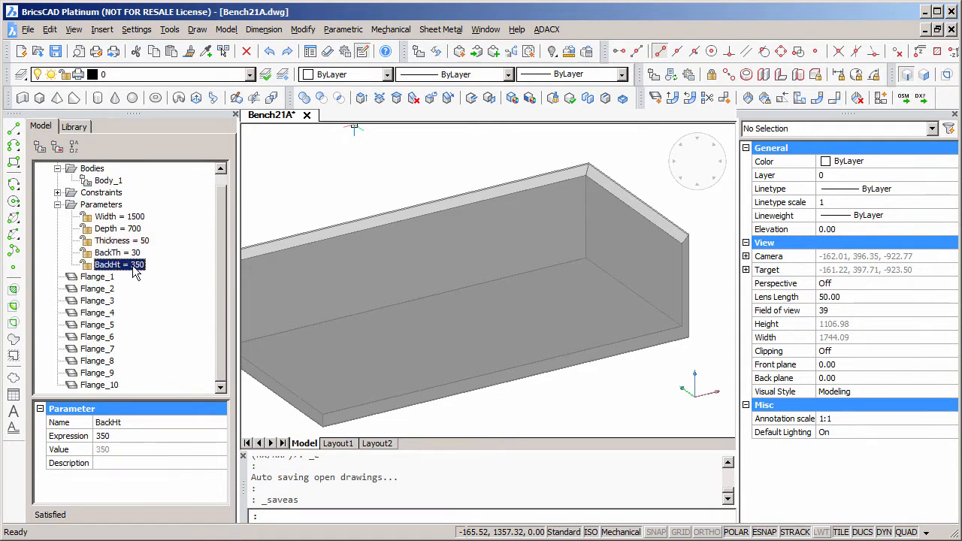
click(126, 439)
text(500)
key(Return)
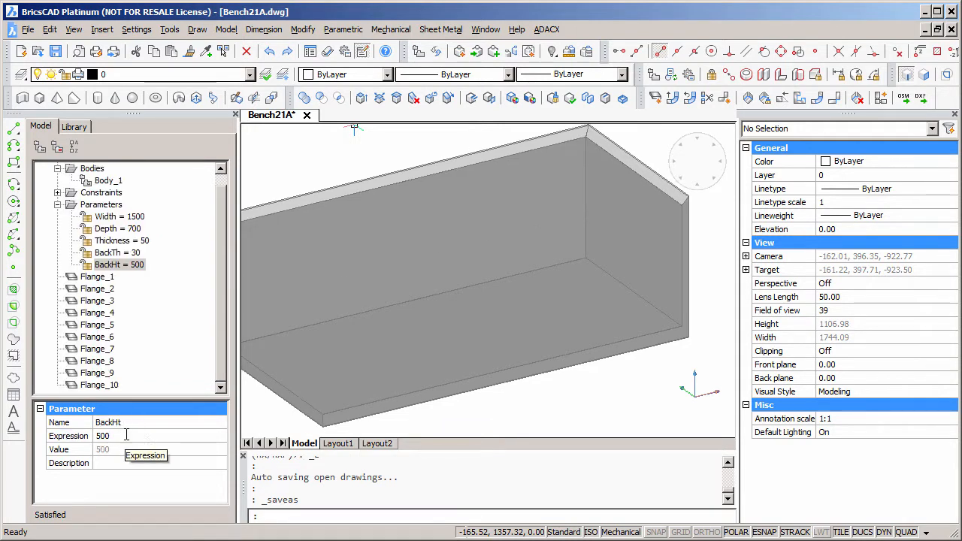
- Save the drawing with the resized bench
middle_click(423, 383)
middle_click(423, 384)
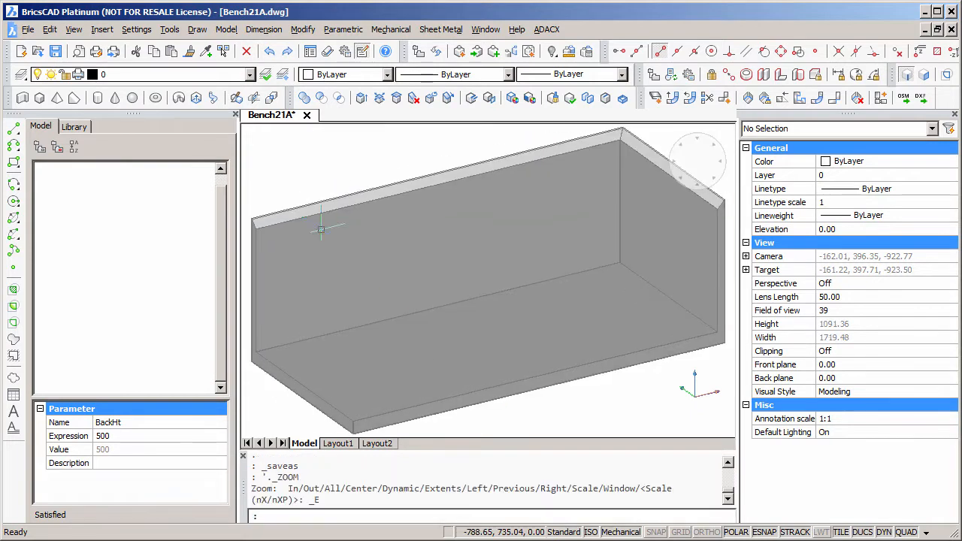
click(55, 51)
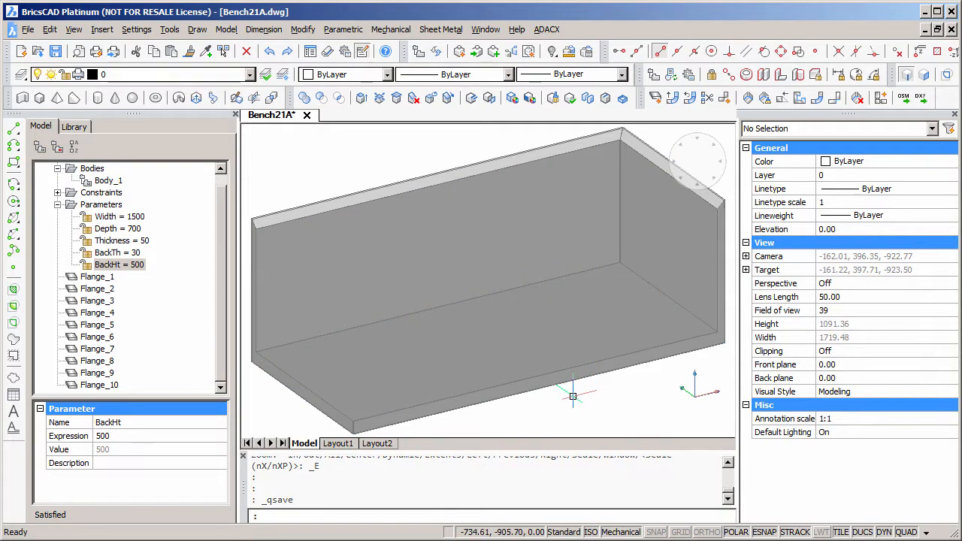
- Create corner and bend reliefs for the entire model with the automatic relief size
middle_drag(533, 412, 572, 398)
scroll(509, 414, up, 8)
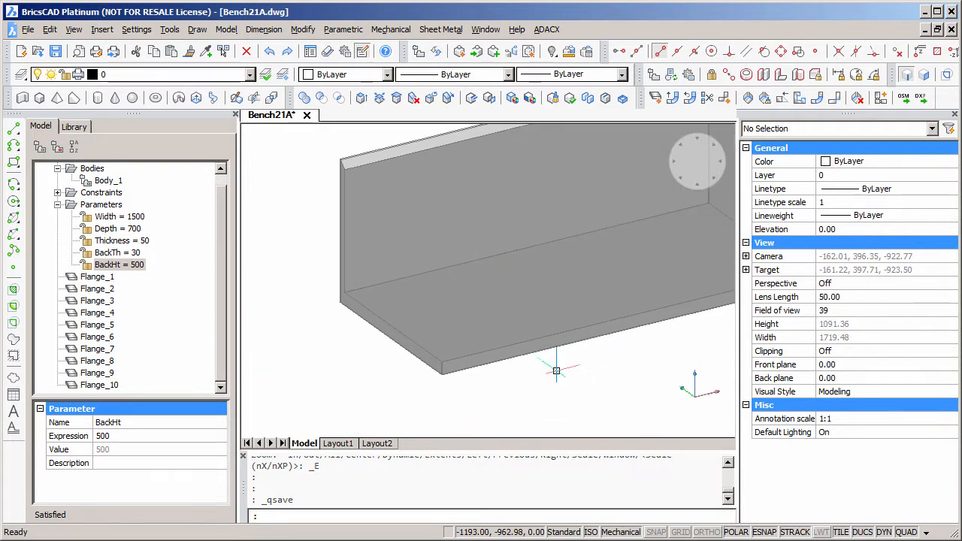
middle_drag(405, 314, 440, 233)
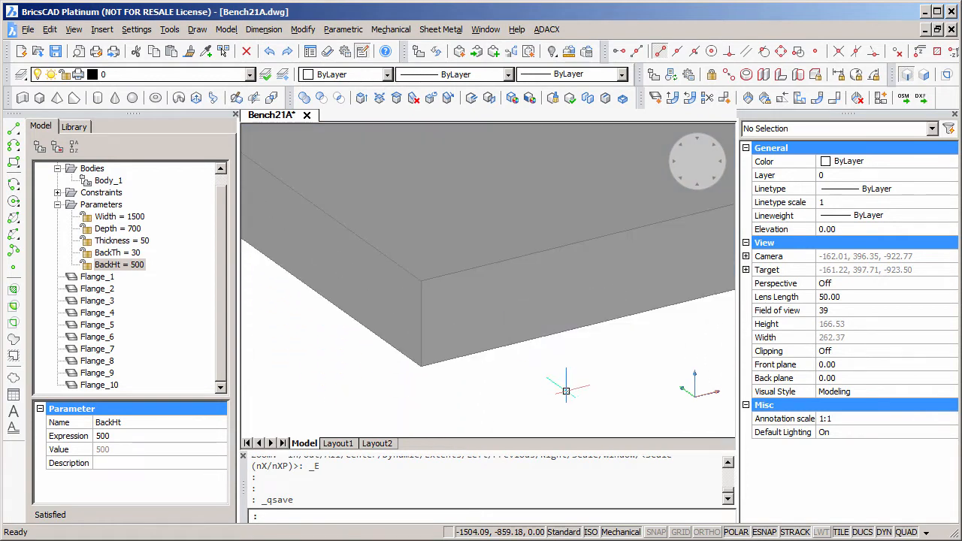
click(798, 99)
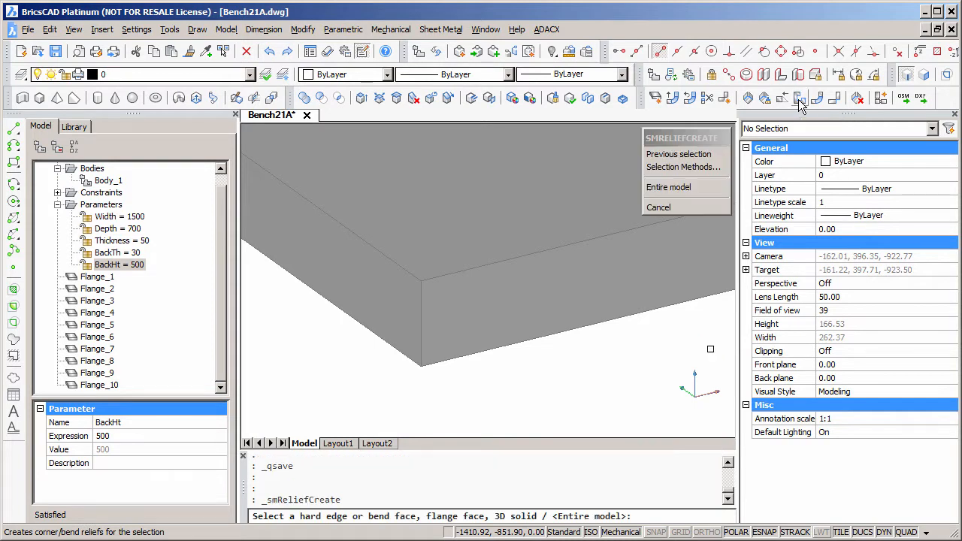
click(673, 190)
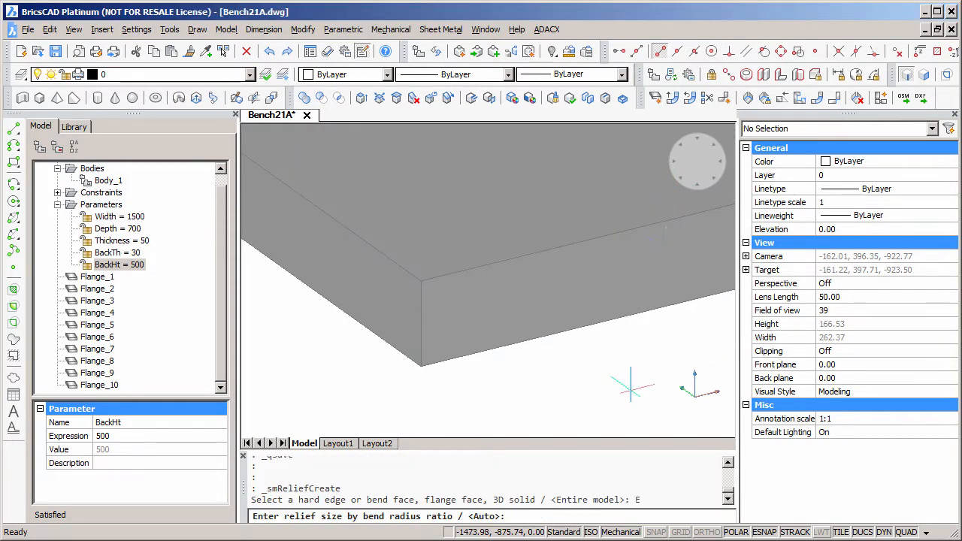
key(Return)
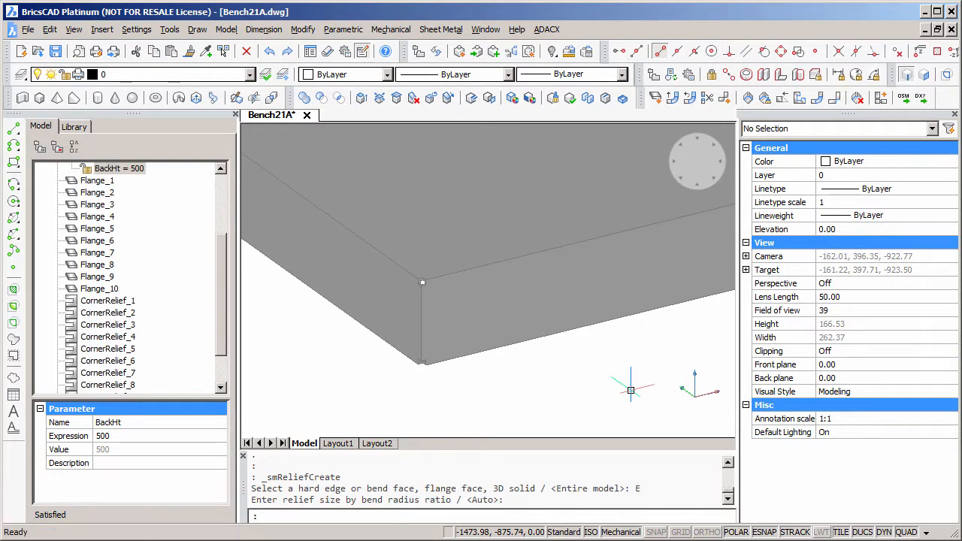
- Create bends on the bench's long front, seat-to-back and upper back edges and on the left end's seat and vertical edges
scroll(453, 327, up, 2)
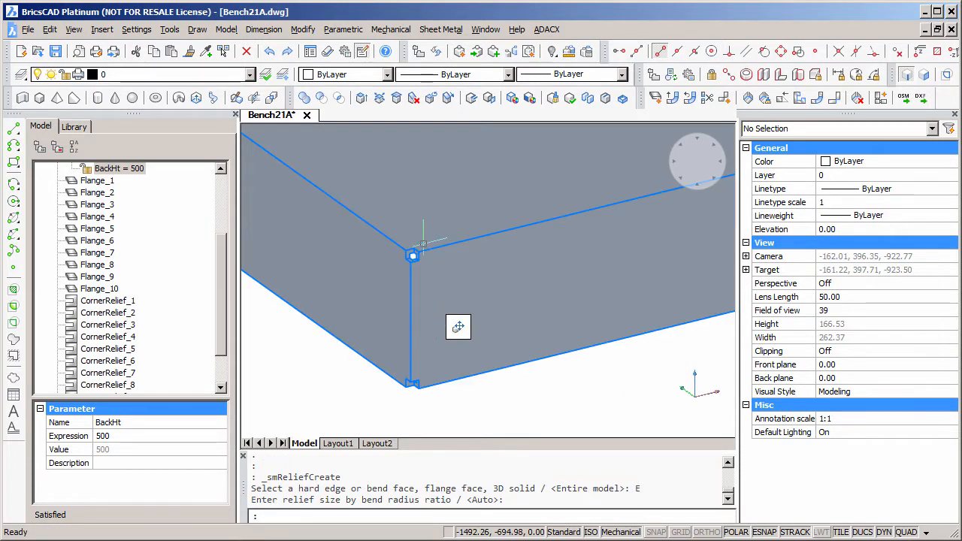
scroll(452, 294, down, 2)
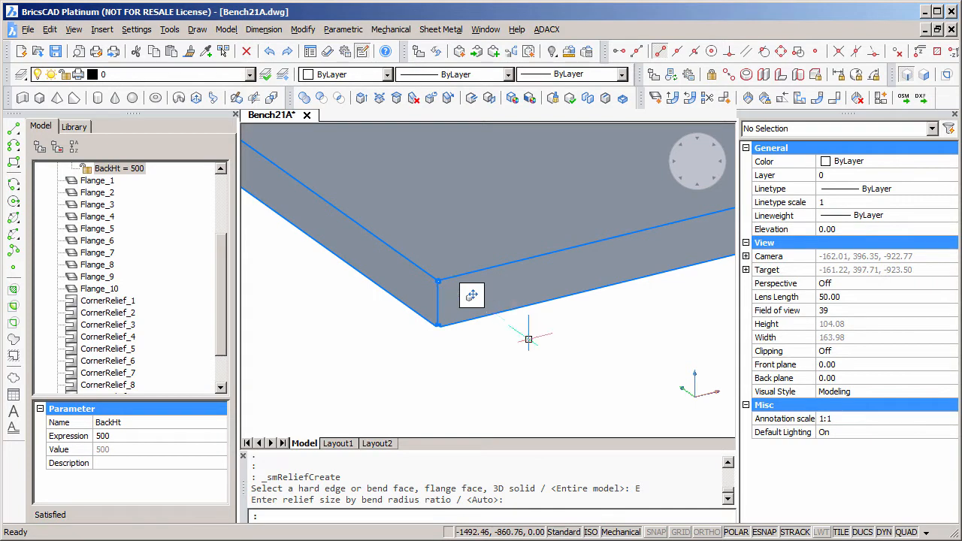
scroll(528, 339, down, 3)
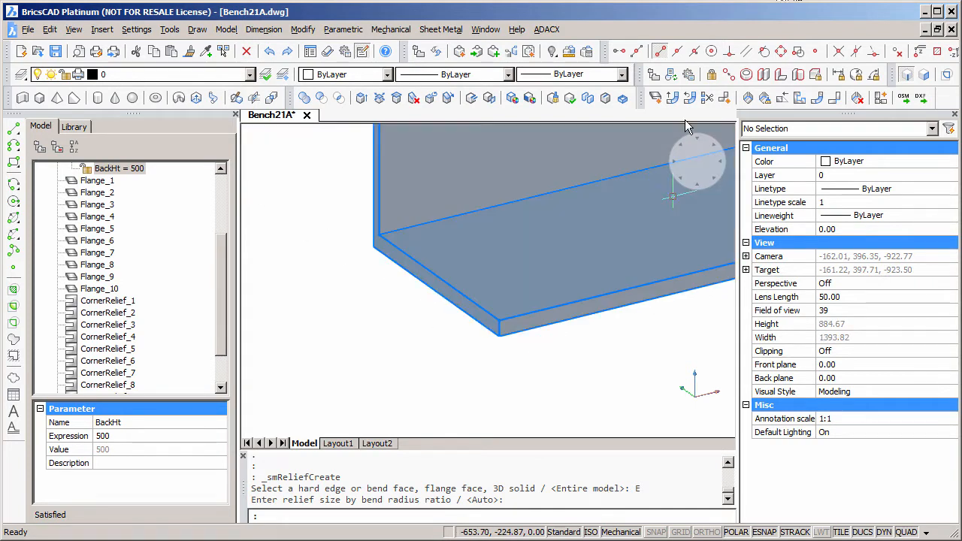
middle_drag(293, 253, 241, 348)
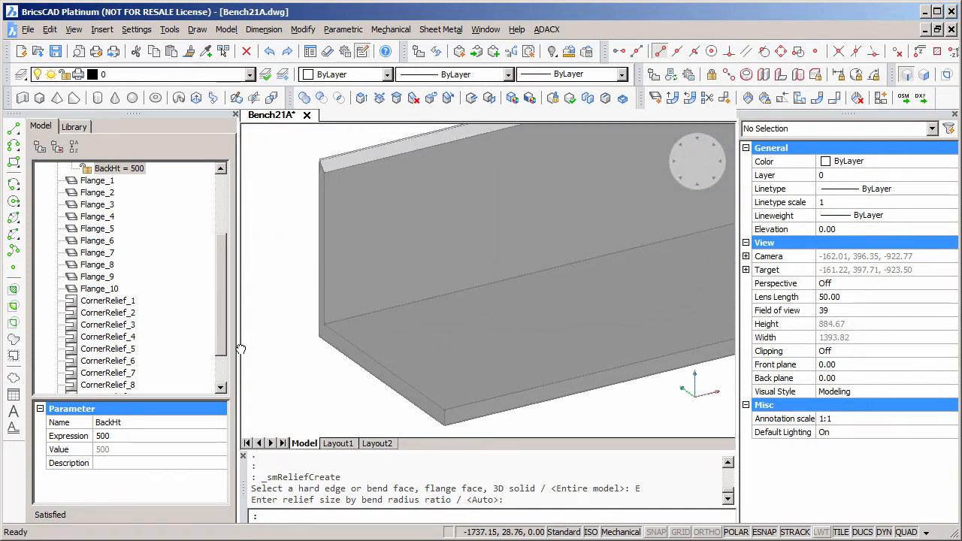
click(820, 101)
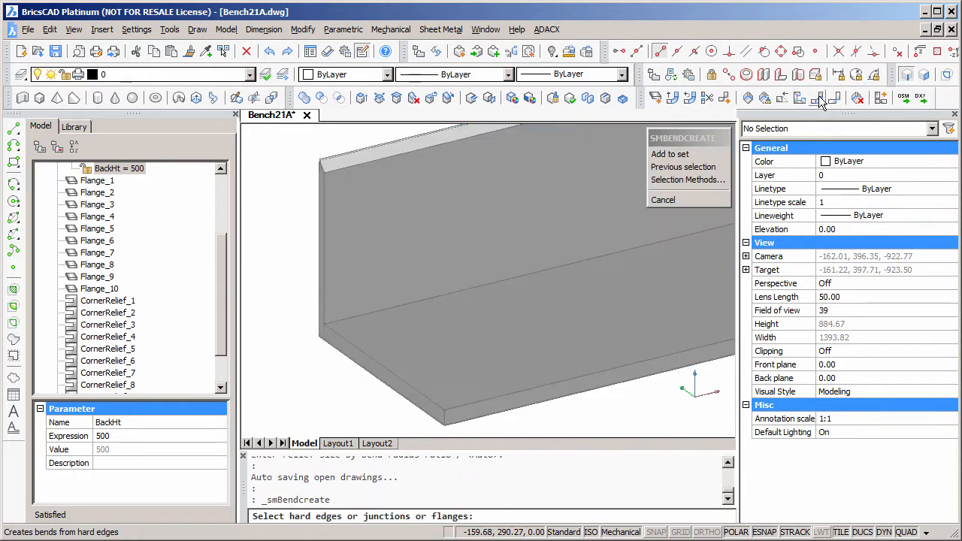
click(581, 392)
click(584, 377)
click(506, 298)
click(433, 146)
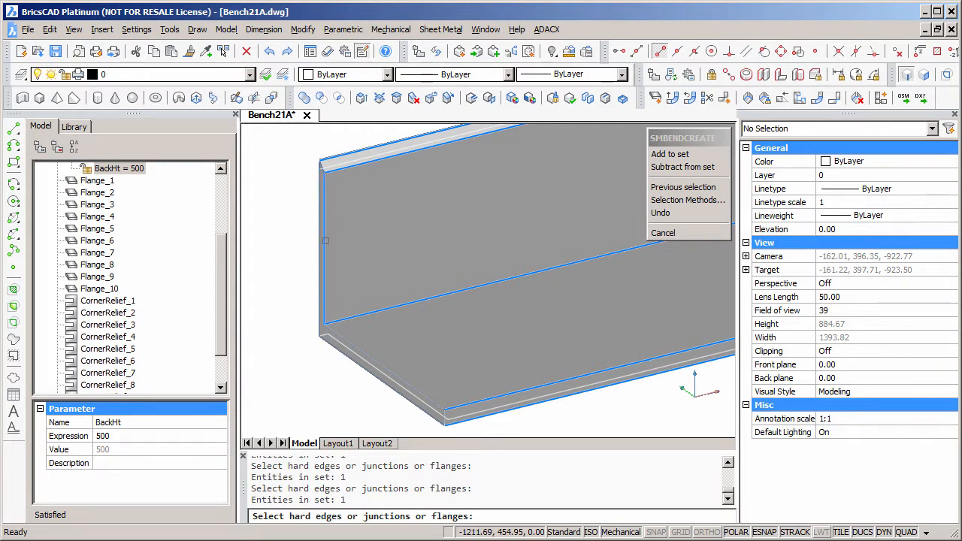
click(696, 160)
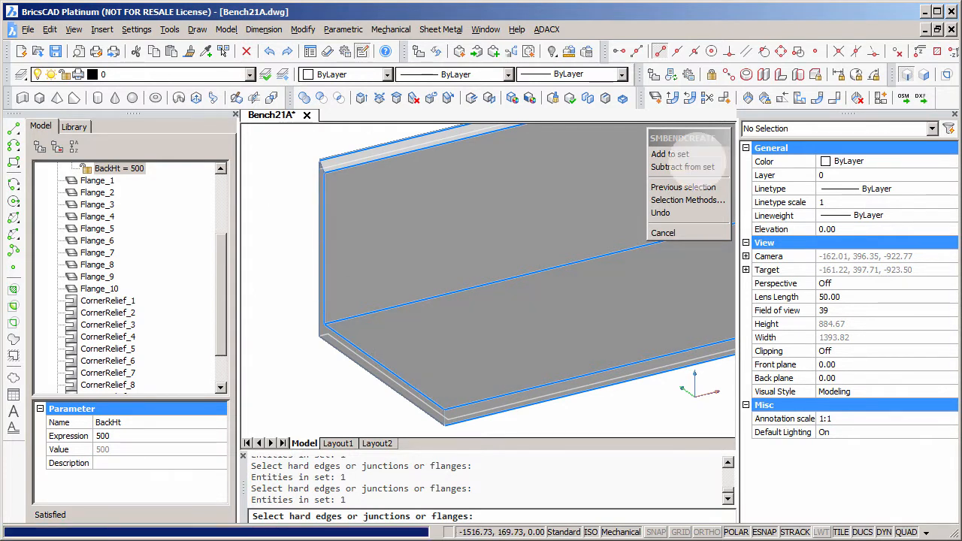
- Create bends on the front vertical edge and the inner upper edge of the bench's right side panel
scroll(301, 325, up, 5)
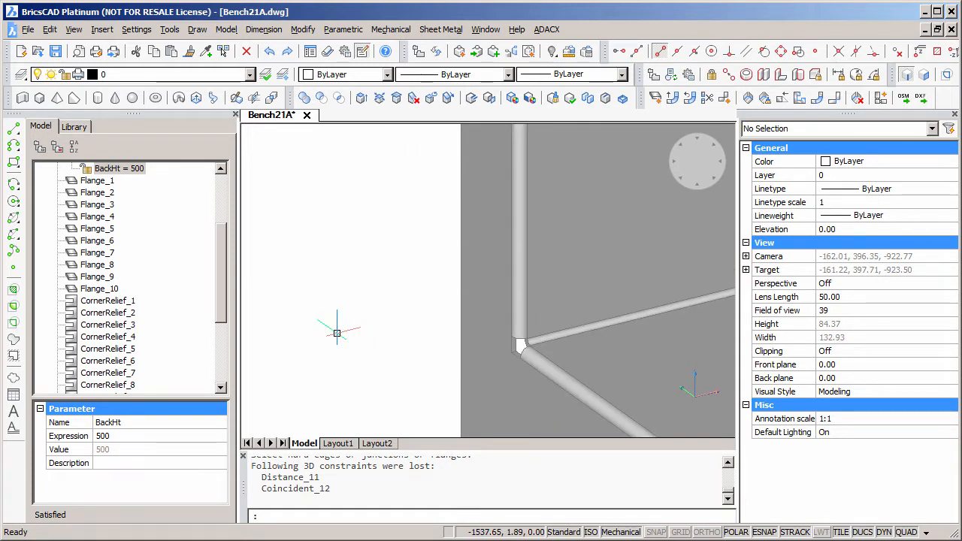
scroll(322, 321, down, 5)
scroll(697, 218, up, 5)
scroll(694, 213, down, 1)
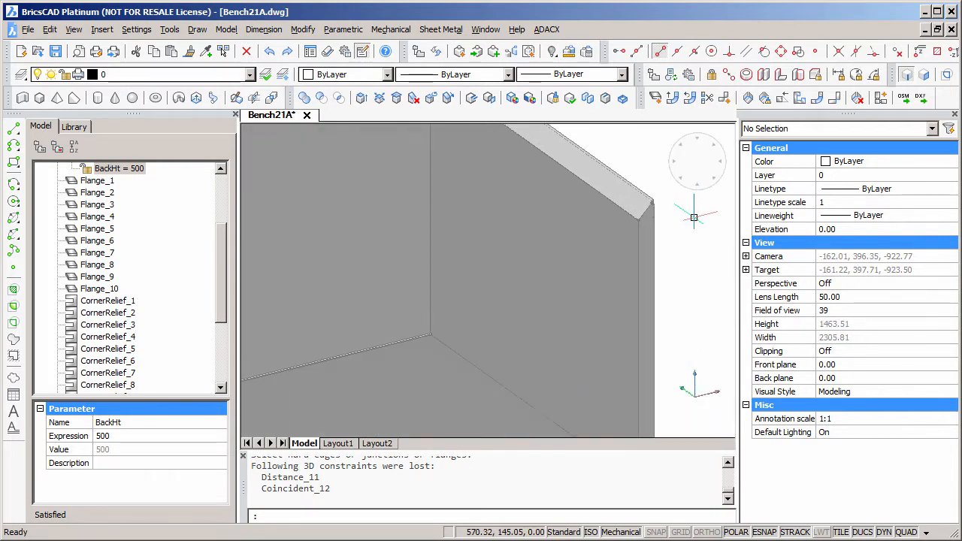
click(817, 102)
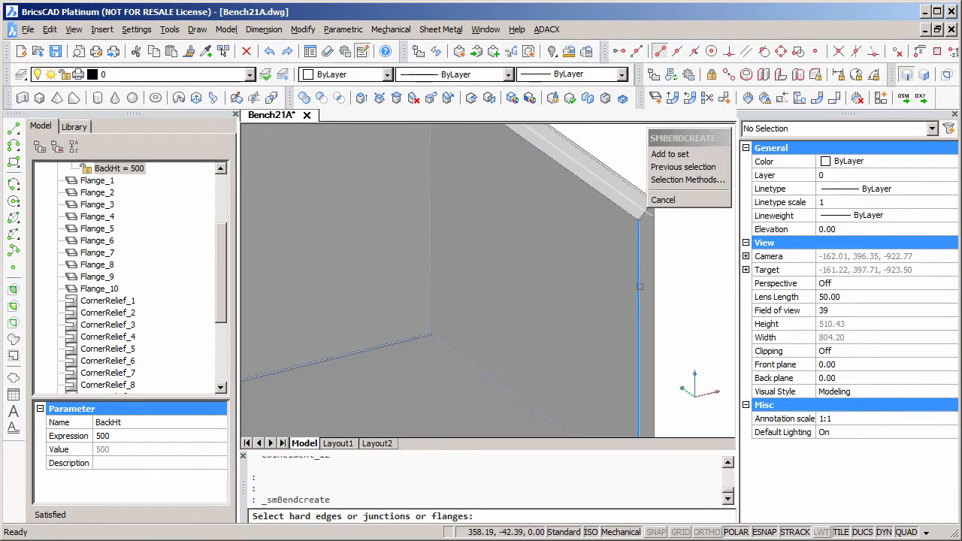
click(641, 285)
click(583, 180)
key(Return)
- Create a bend on the hard edge where the seat meets the right side panel
scroll(668, 180, down, 2)
scroll(670, 317, up, 5)
click(817, 100)
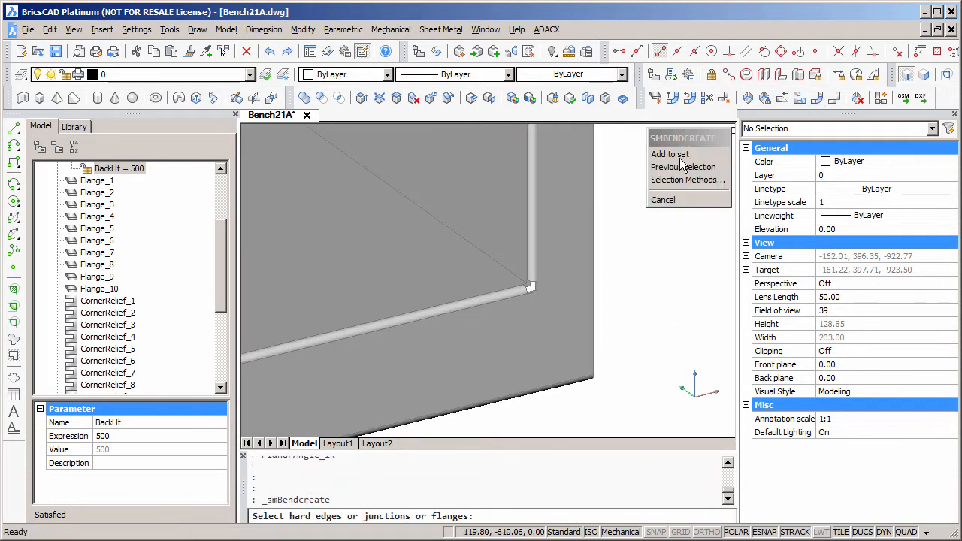
click(500, 262)
key(Return)
- Create a junction on the short vertical edge at the seat's front left corner
scroll(622, 301, down, 4)
scroll(499, 286, up, 3)
scroll(495, 335, up, 2)
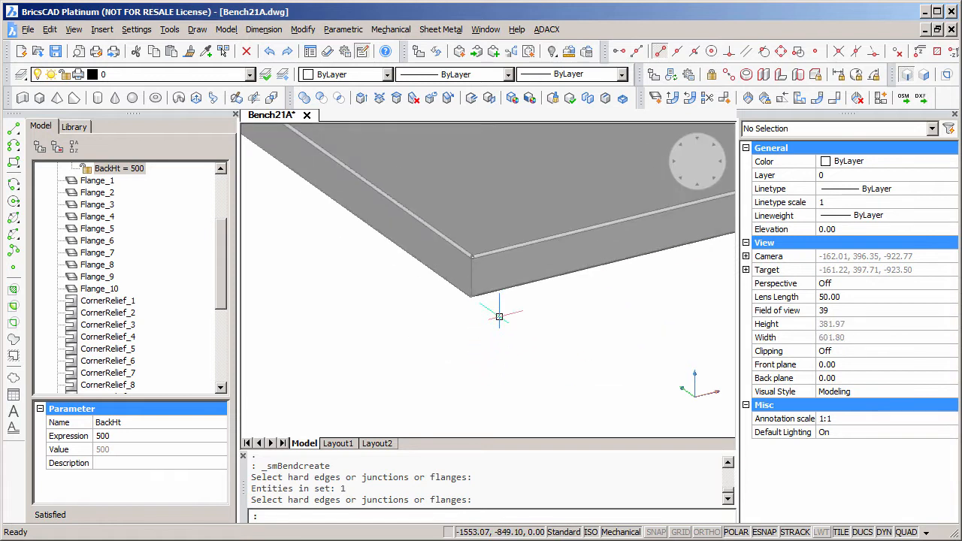
scroll(495, 334, up, 3)
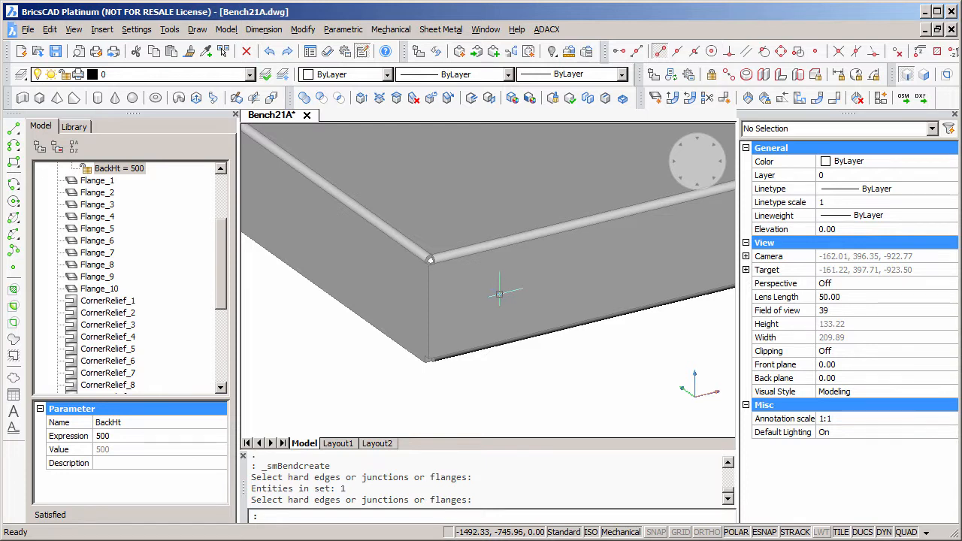
click(834, 98)
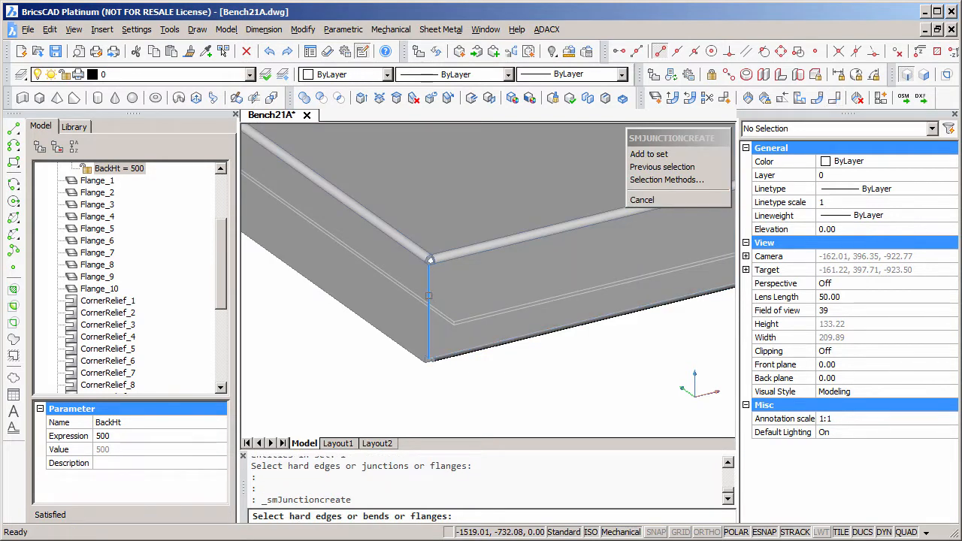
click(428, 295)
key(Return)
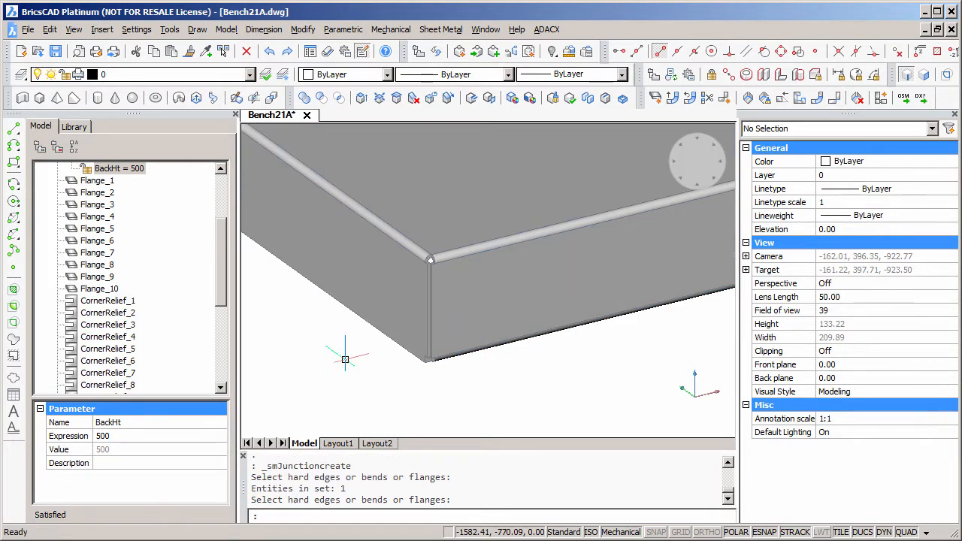
- Create junctions on the short sloped edge and the adjoining short vertical edge at the upper front corner of the bench's side panel
scroll(376, 377, down, 7)
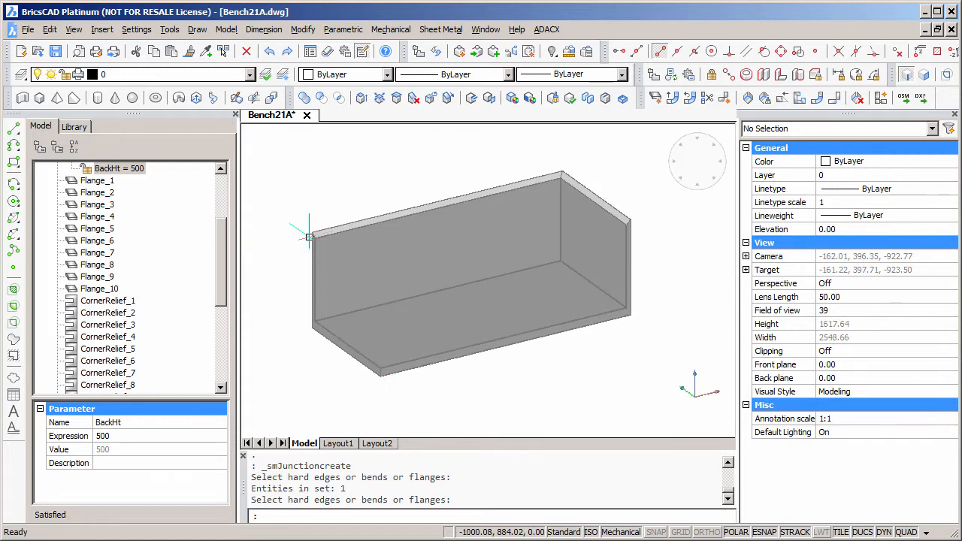
scroll(317, 244, up, 8)
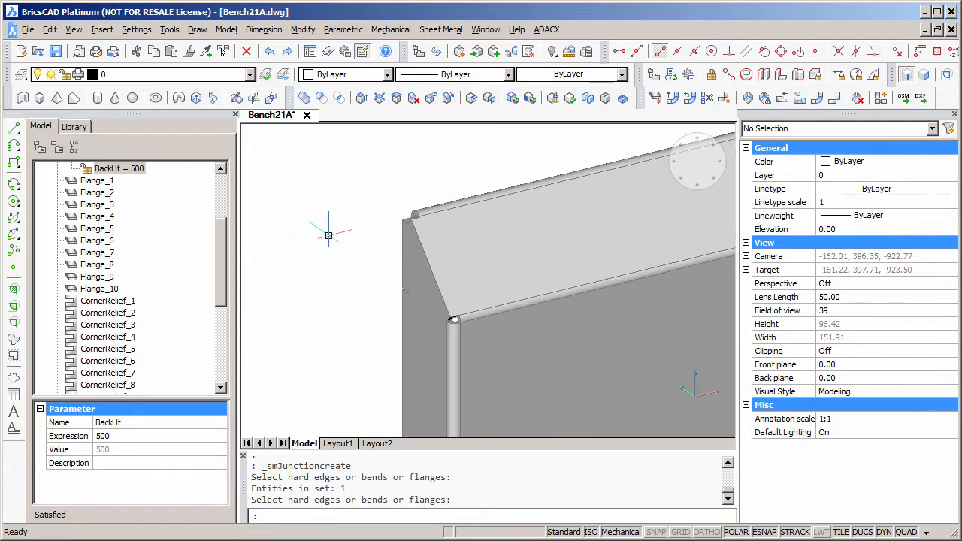
shift+middle_drag(429, 334, 553, 354)
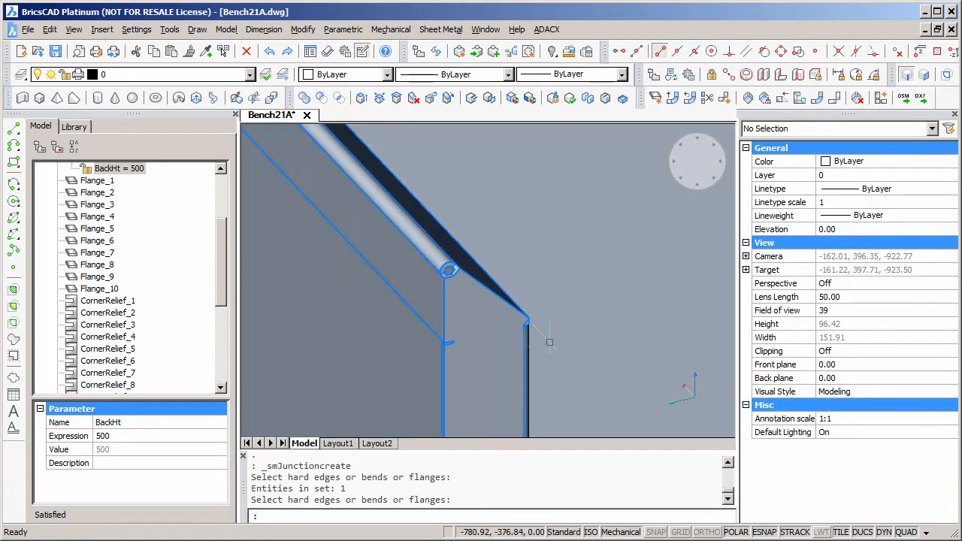
click(833, 99)
click(487, 289)
click(448, 302)
key(Return)
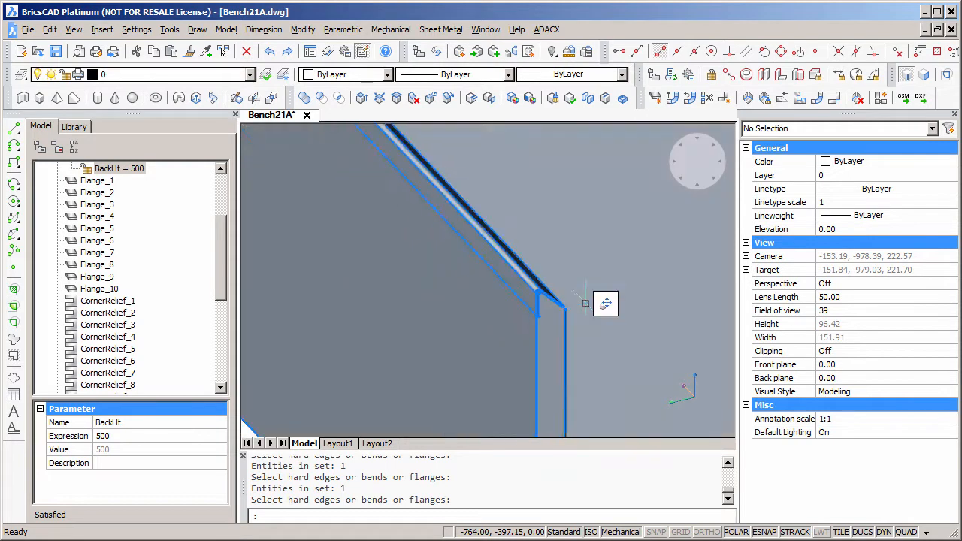
- Create junctions on the short vertical edge, sloped edge and longer vertical edge at the next upper corner of the bench
scroll(586, 302, down, 8)
scroll(446, 227, up, 10)
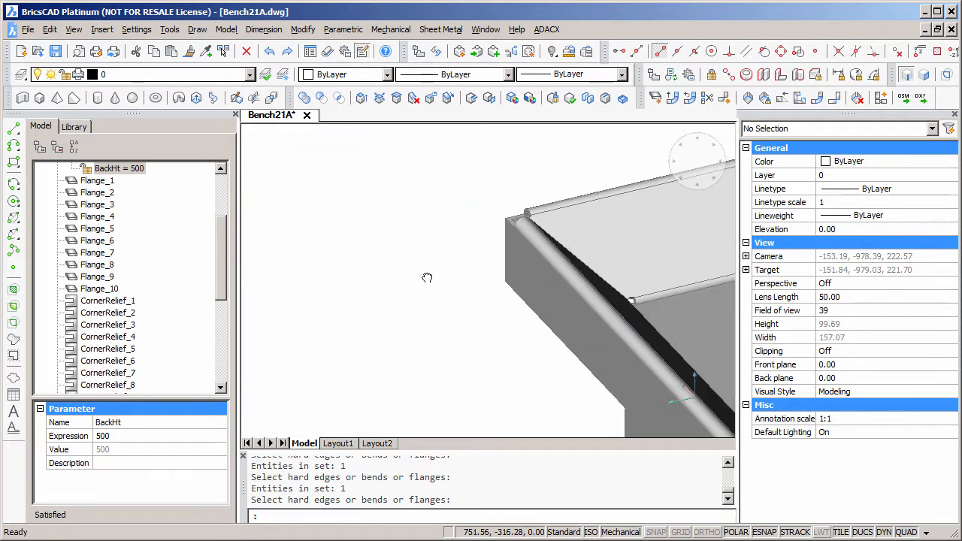
click(709, 98)
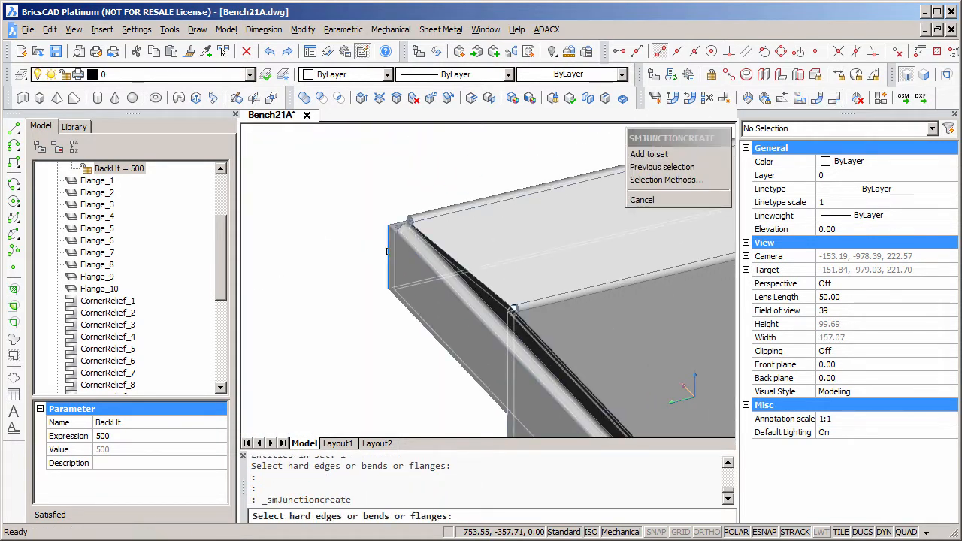
click(463, 246)
click(453, 257)
click(505, 431)
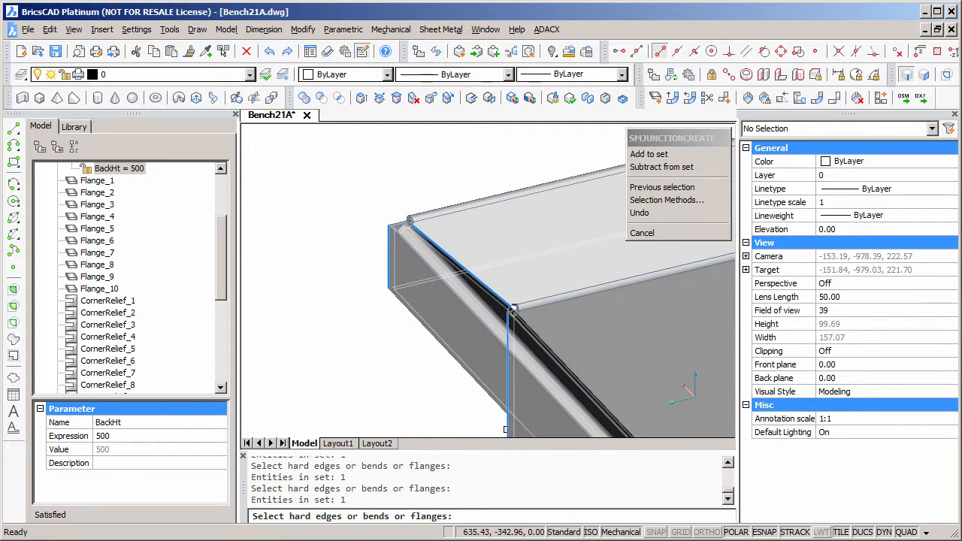
key(Return)
- Create junctions on the short top edge and the vertical edge beside the corner relief at the remaining upper corner
scroll(342, 360, down, 1)
shift+middle_drag(355, 367, 490, 373)
scroll(489, 373, down, 6)
scroll(341, 295, up, 3)
shift+middle_drag(421, 253, 618, 345)
middle_drag(618, 346, 364, 334)
scroll(625, 331, up, 5)
drag(836, 99, 835, 99)
click(836, 99)
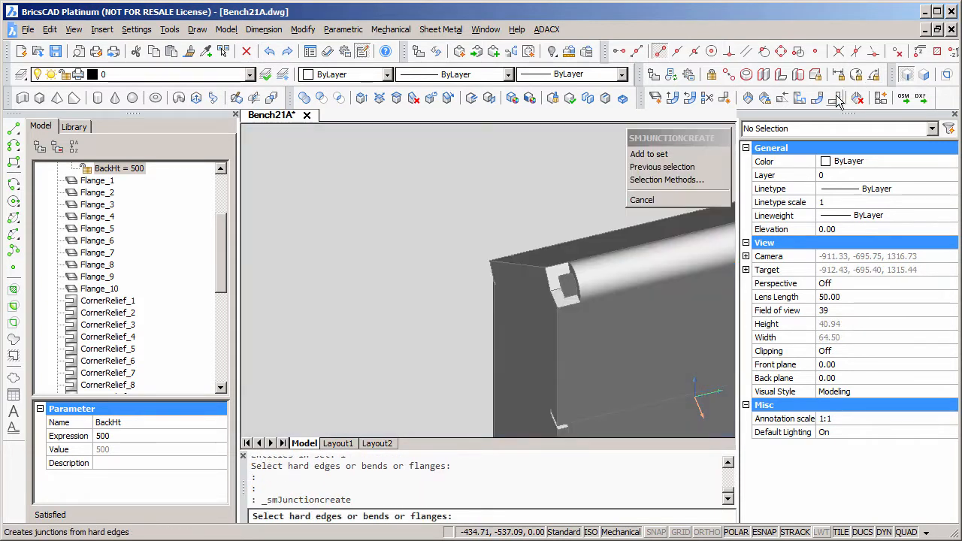
click(516, 266)
click(558, 328)
key(Return)
- Save the drawing
scroll(394, 297, down, 3)
shift+middle_drag(392, 296, 623, 356)
scroll(552, 334, down, 1)
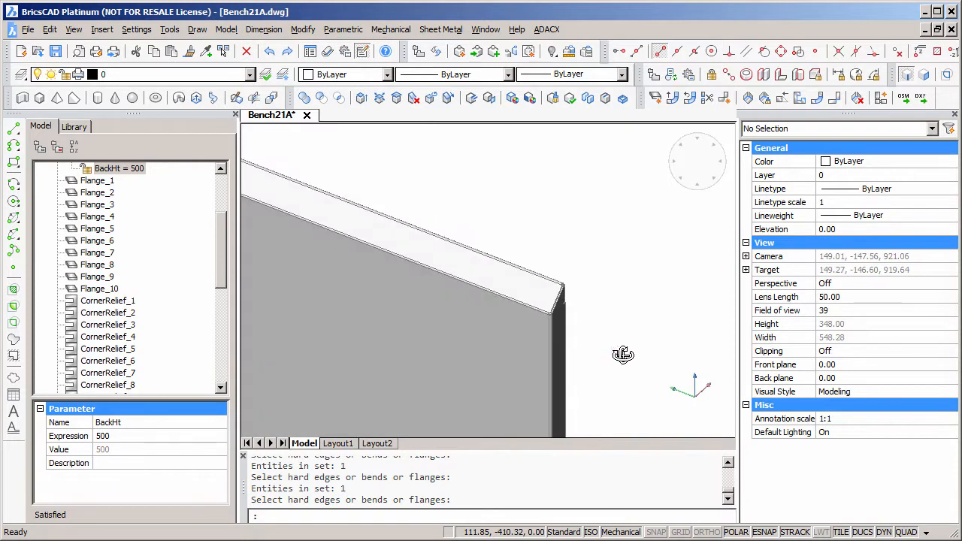
key(ctrl+s)
middle_click(616, 221)
middle_click(616, 221)
- Create a bend on the remaining hard edge of the bottom return flange beside the underside corner relief
shift+middle_drag(569, 396, 432, 221)
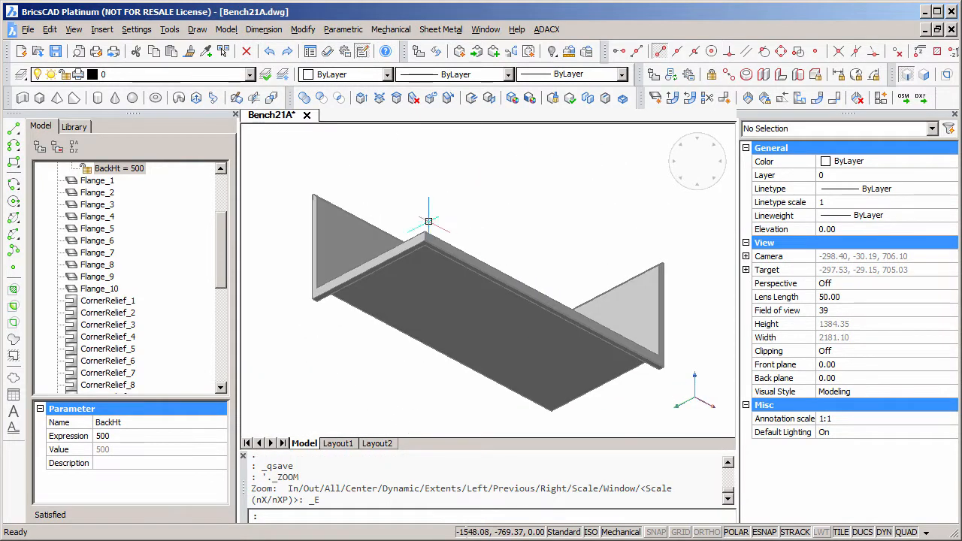
scroll(421, 222, up, 10)
scroll(414, 221, up, 5)
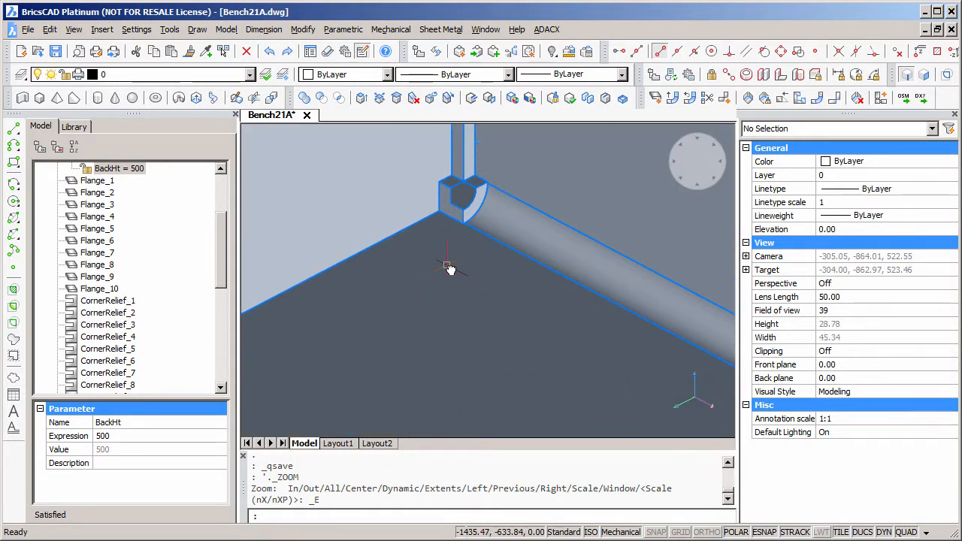
click(817, 98)
click(392, 172)
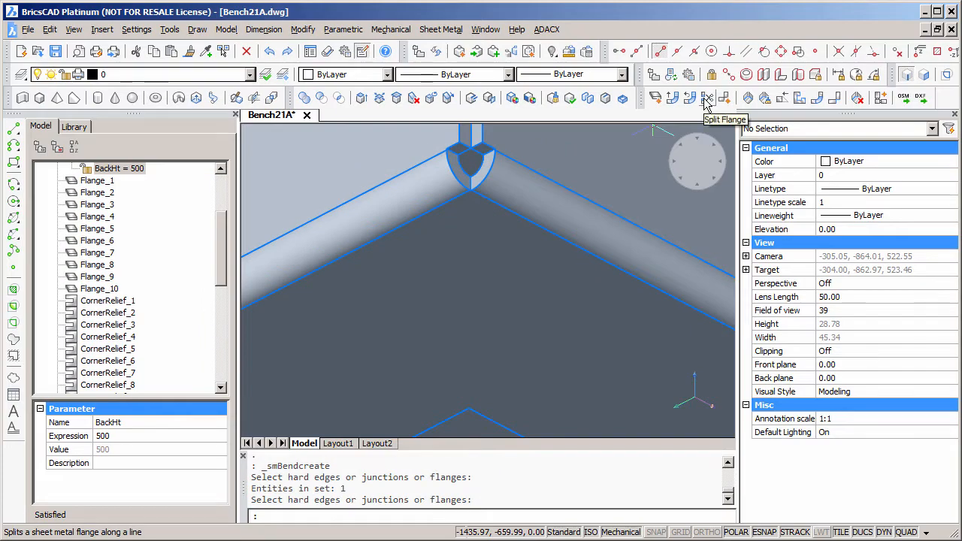
- Split the bottom return flange with a new diagonal line from the corner relief to the flange's inner corner, accepting the centred split
click(704, 99)
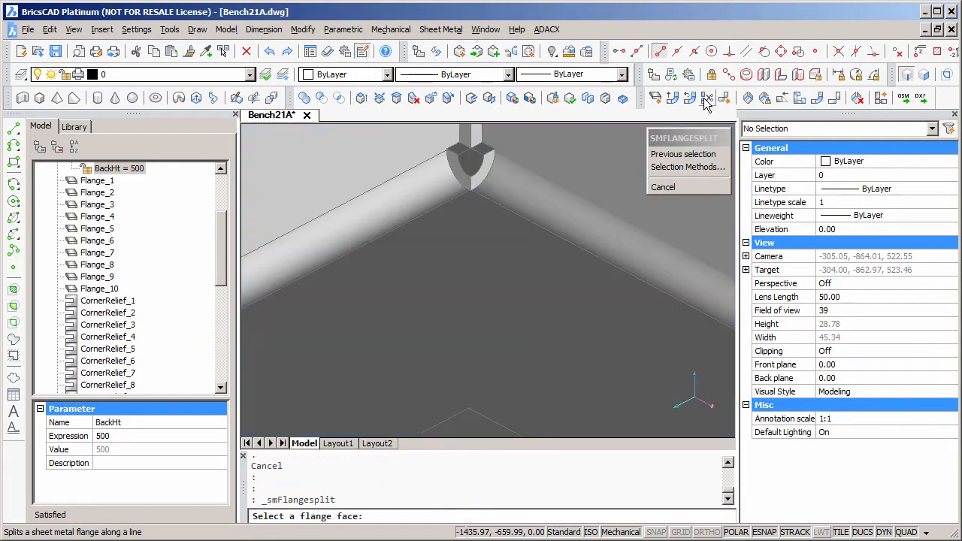
click(505, 264)
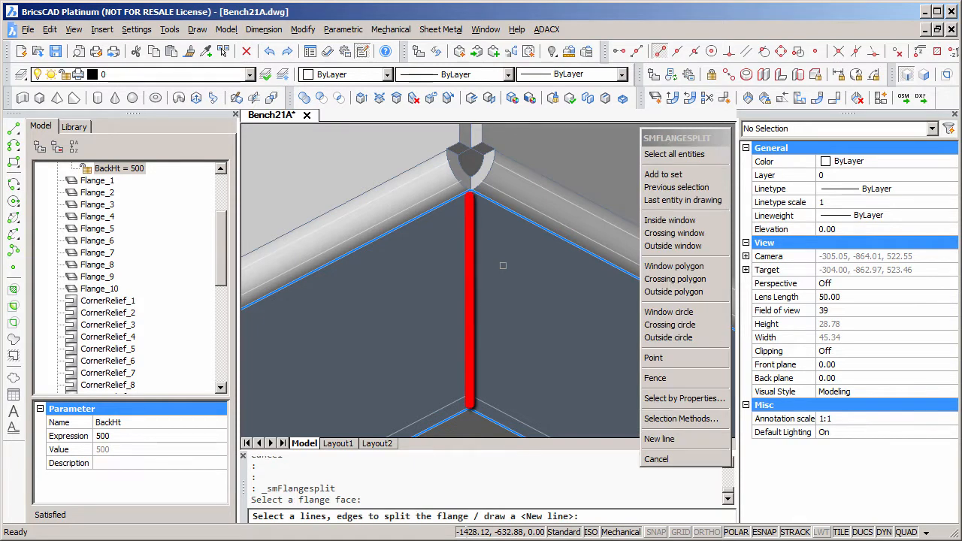
key(Return)
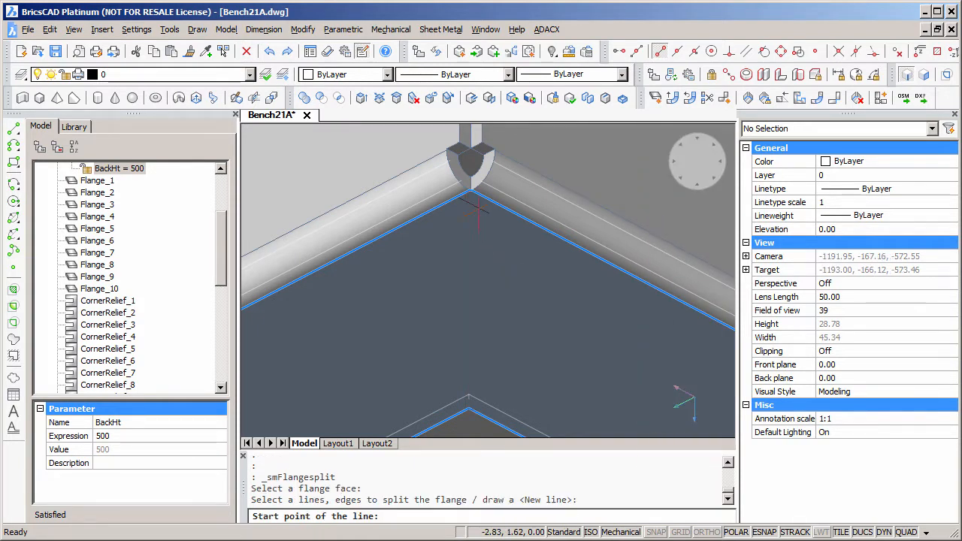
scroll(468, 189, up, 5)
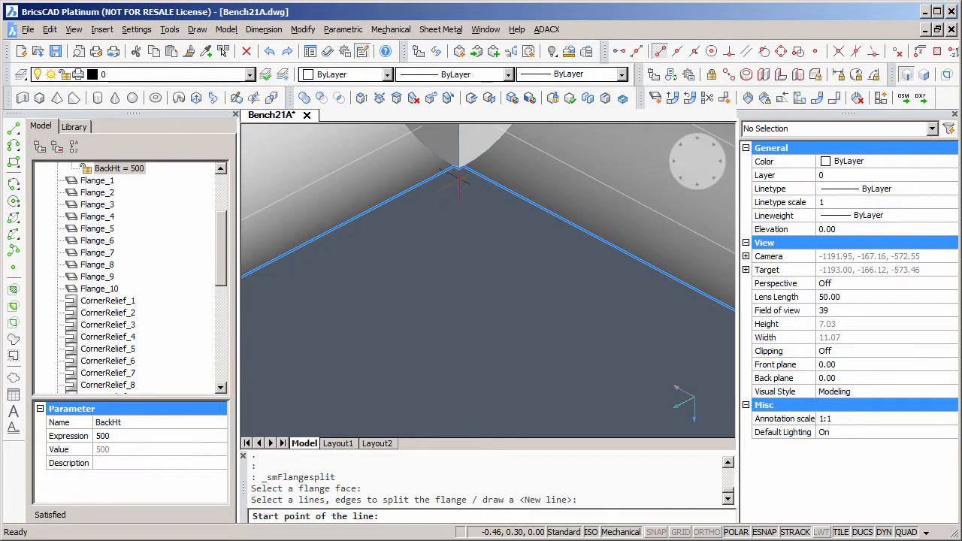
click(455, 167)
scroll(457, 240, down, 5)
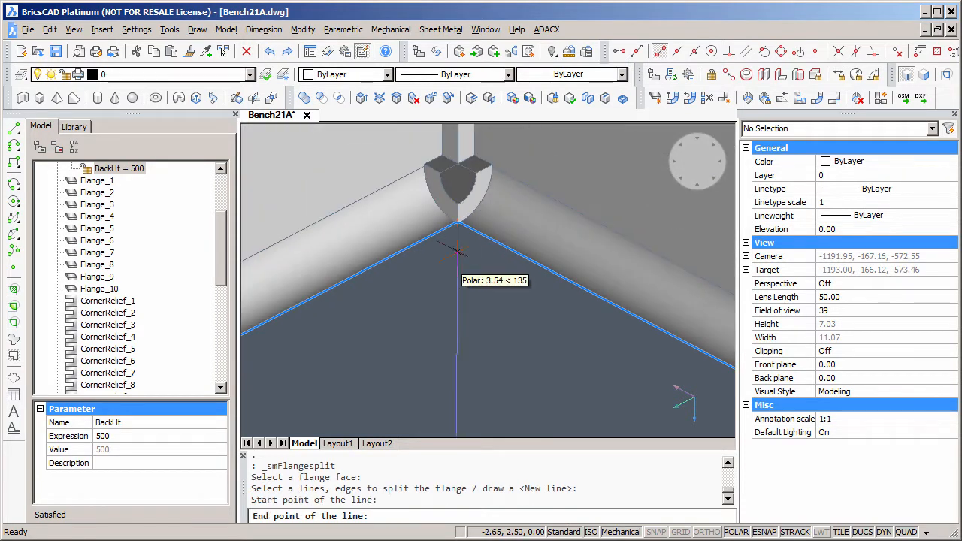
middle_drag(460, 285, 464, 174)
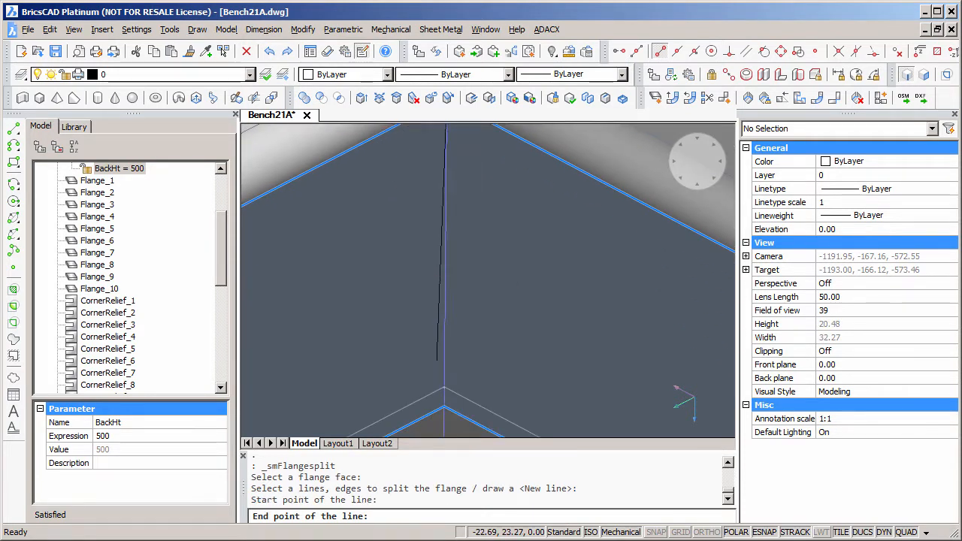
click(444, 407)
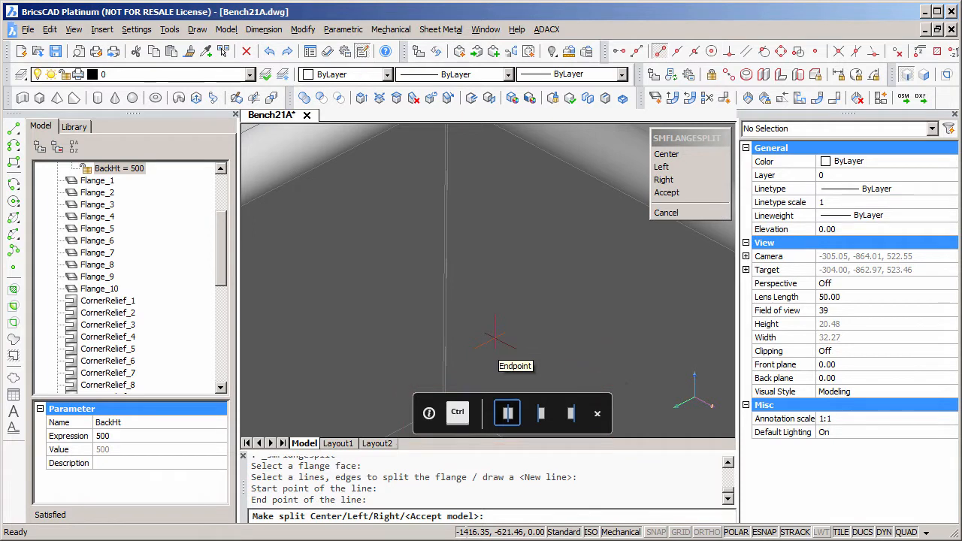
click(666, 193)
- Examine Flange_11 and Flange_12 on the model by highlighting each one, and clear the selection
scroll(499, 251, down, 5)
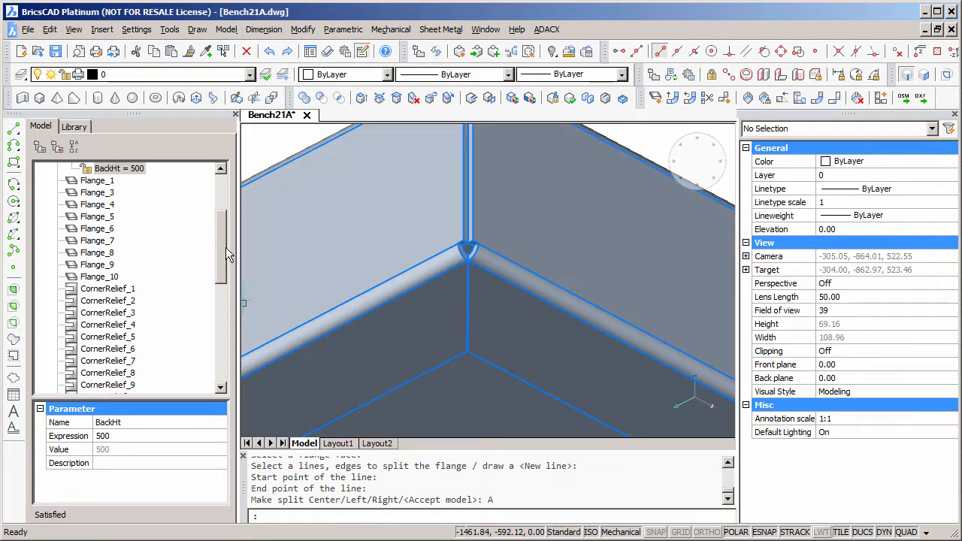
drag(221, 250, 217, 350)
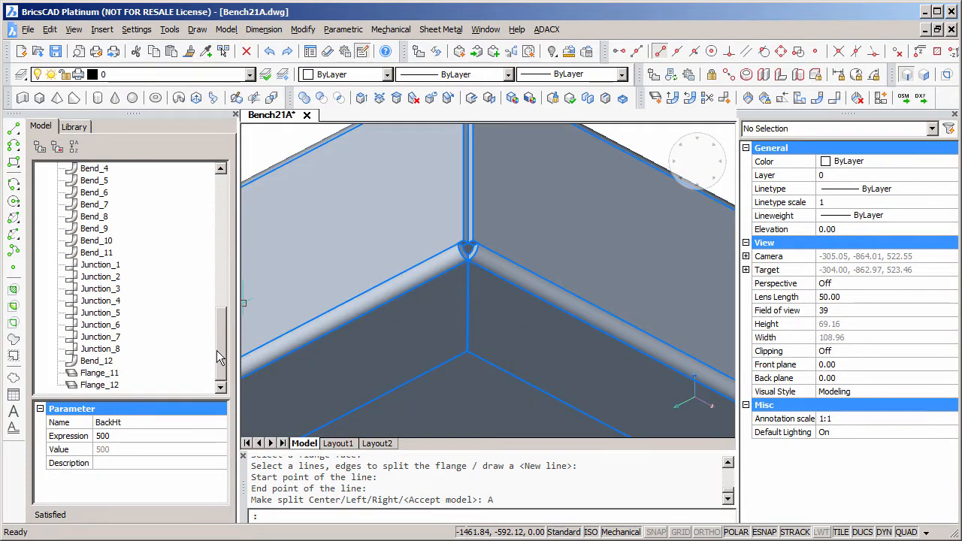
click(98, 373)
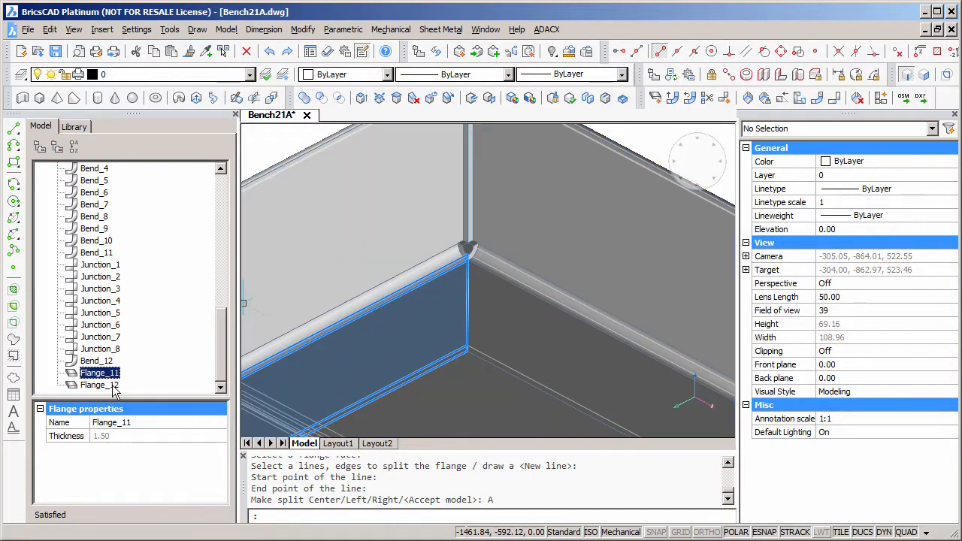
click(99, 385)
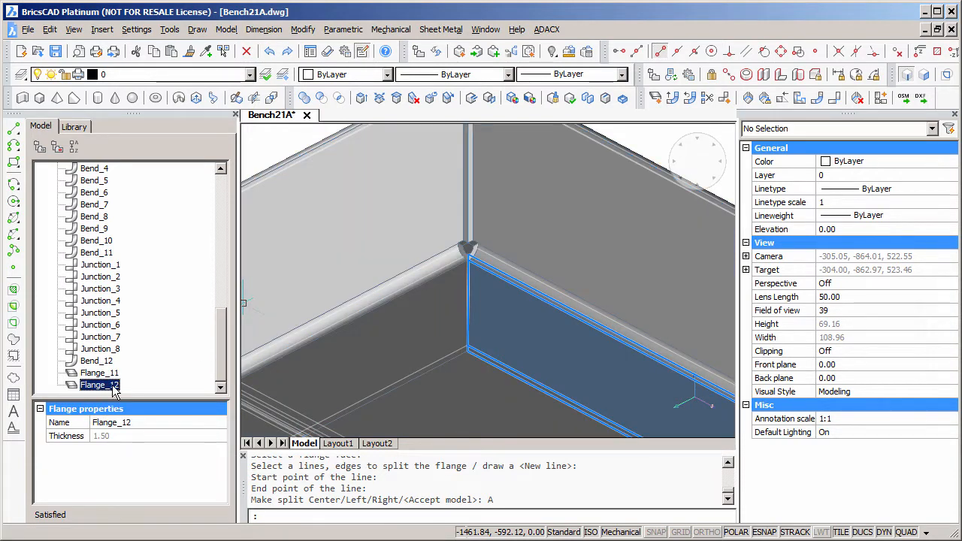
key(Escape)
key(Escape)
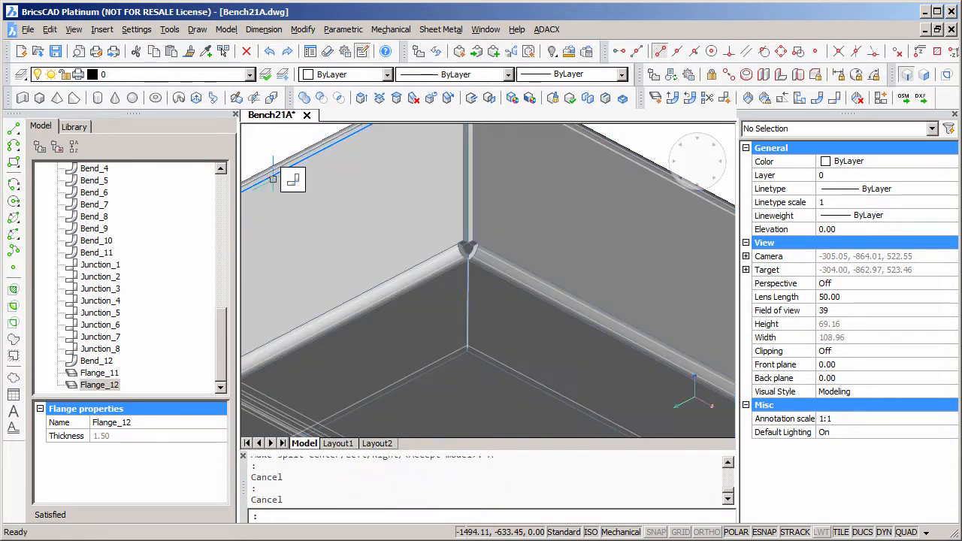
- Split the L-shaped rim flange with a new 45° line about 49 units long from the corner relief past the outer edge, accepting the centred split
scroll(586, 200, down, 8)
shift+middle_drag(586, 200, 511, 252)
middle_drag(441, 203, 262, 187)
middle_drag(646, 337, 504, 333)
scroll(671, 324, up, 7)
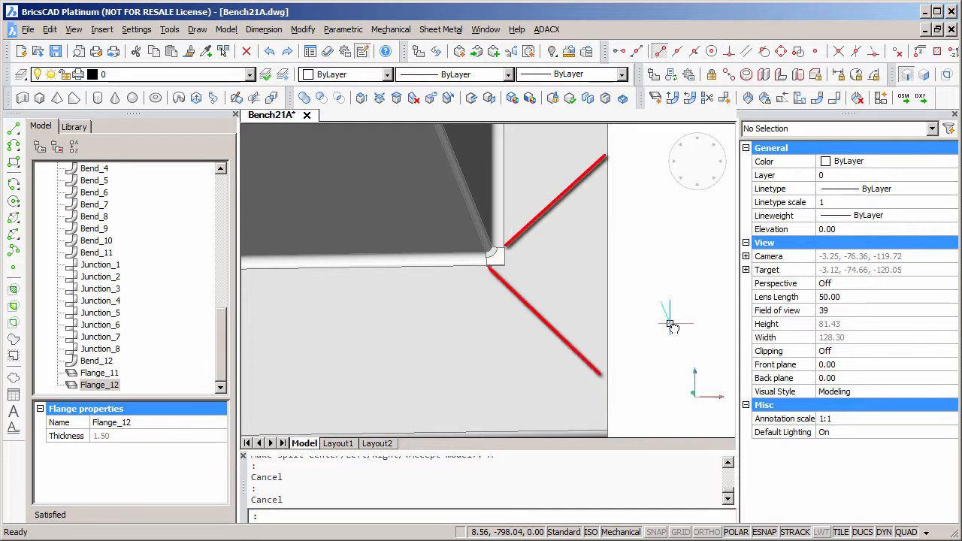
click(706, 98)
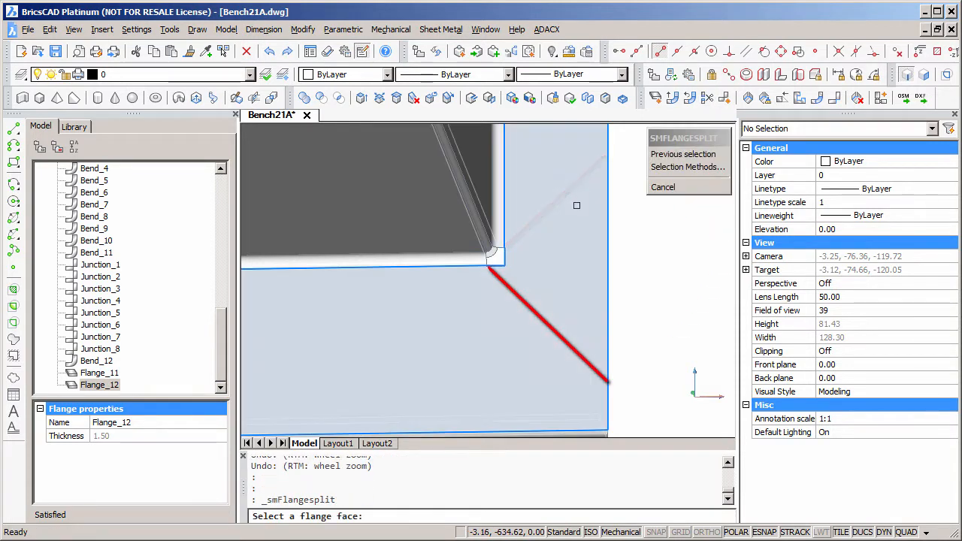
click(576, 205)
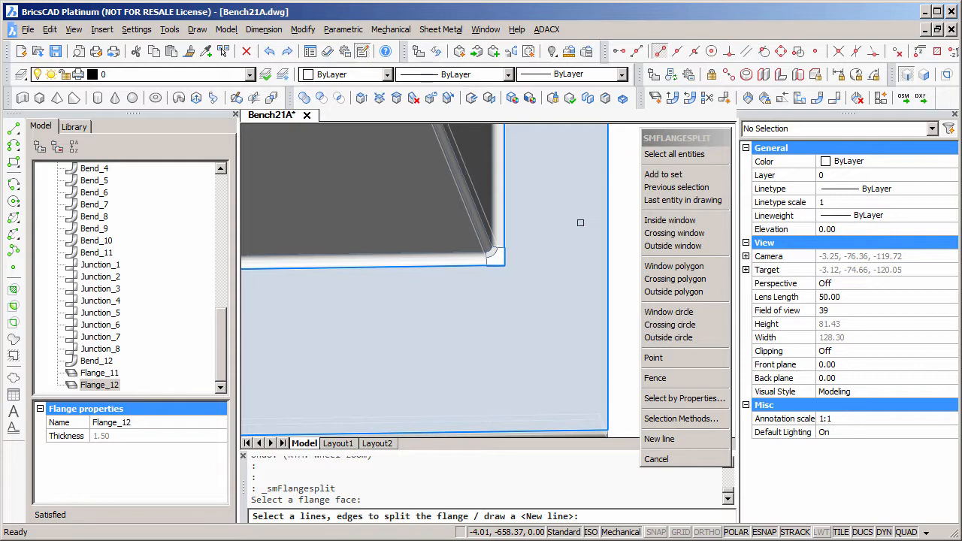
key(Return)
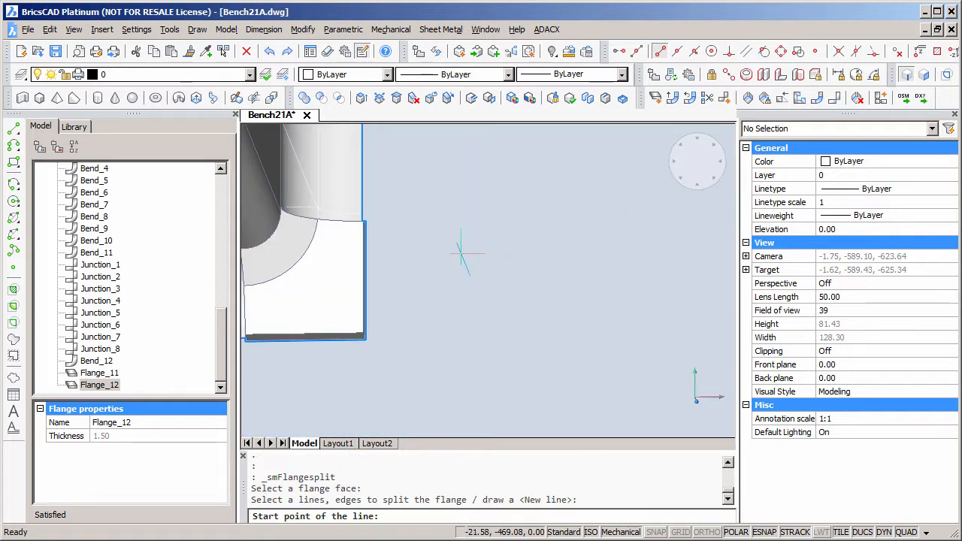
click(372, 229)
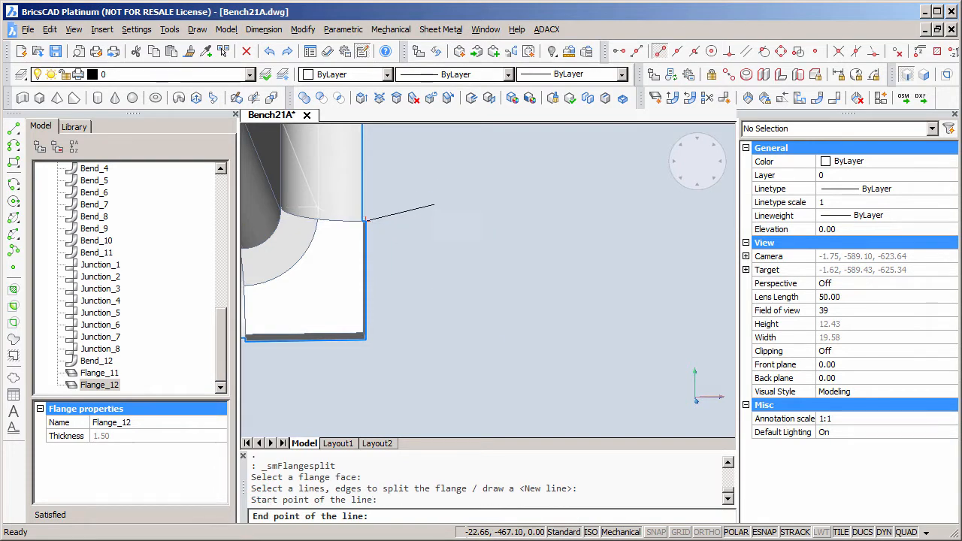
scroll(433, 205, down, 6)
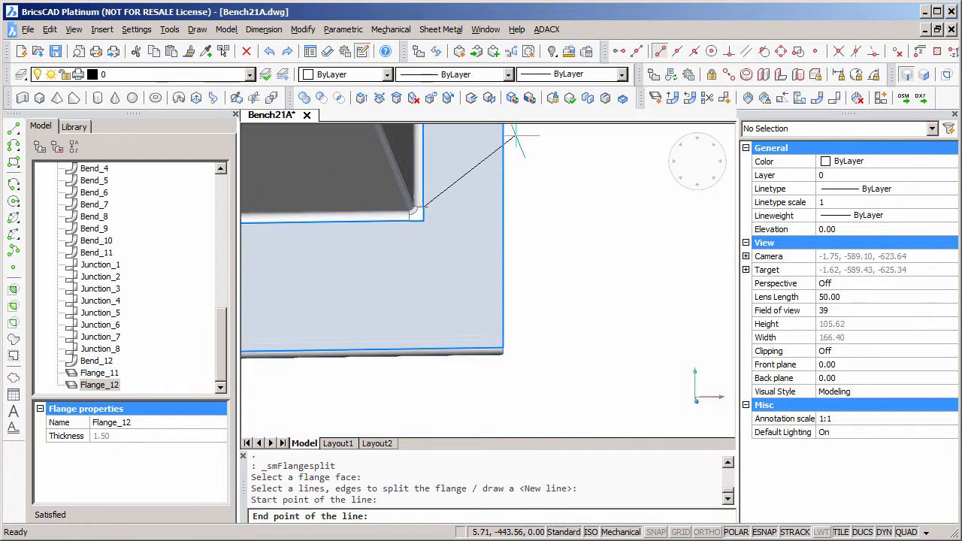
middle_drag(533, 183, 537, 253)
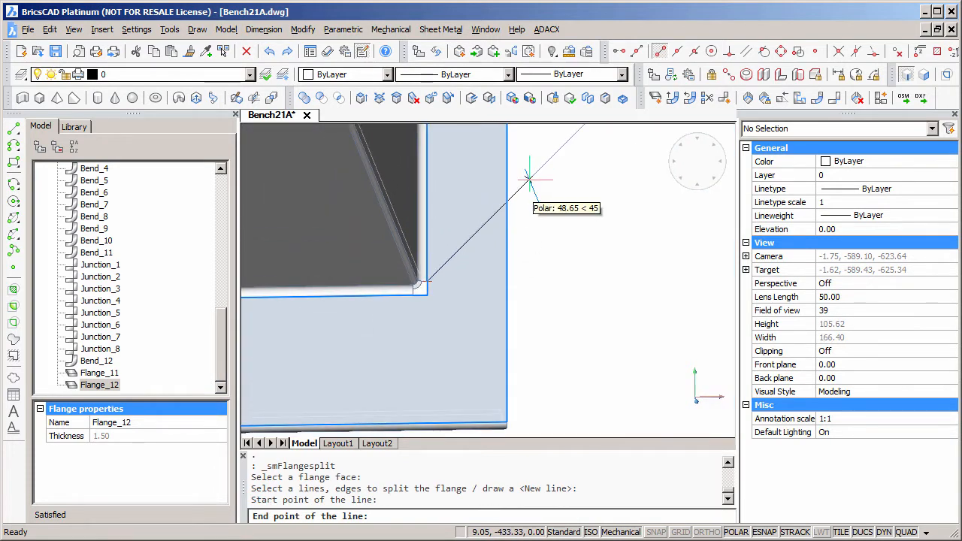
click(530, 180)
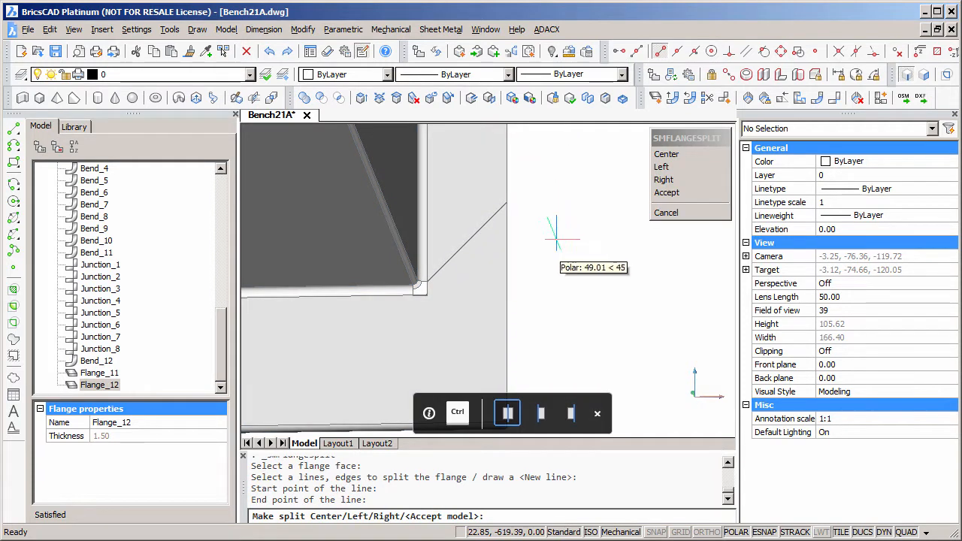
click(666, 193)
scroll(457, 294, up, 6)
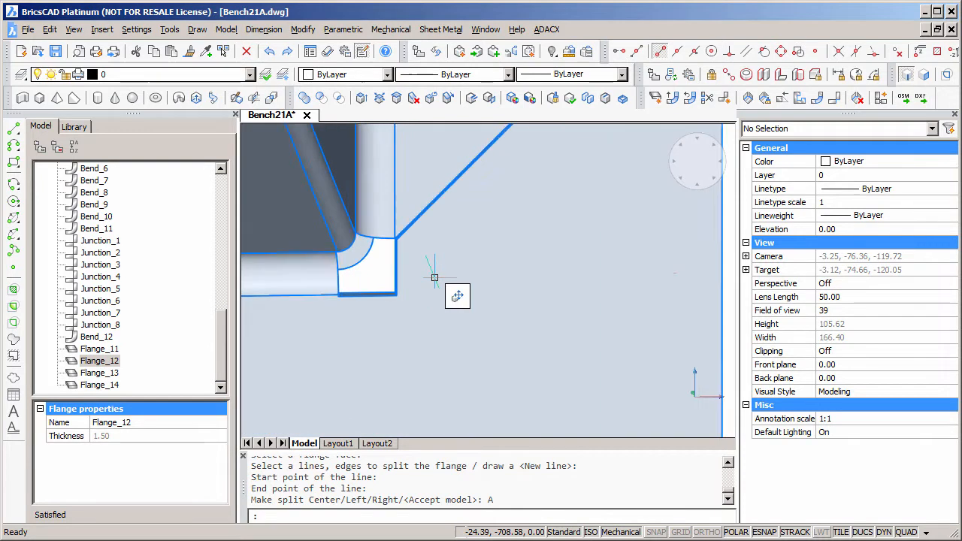
scroll(397, 240, up, 2)
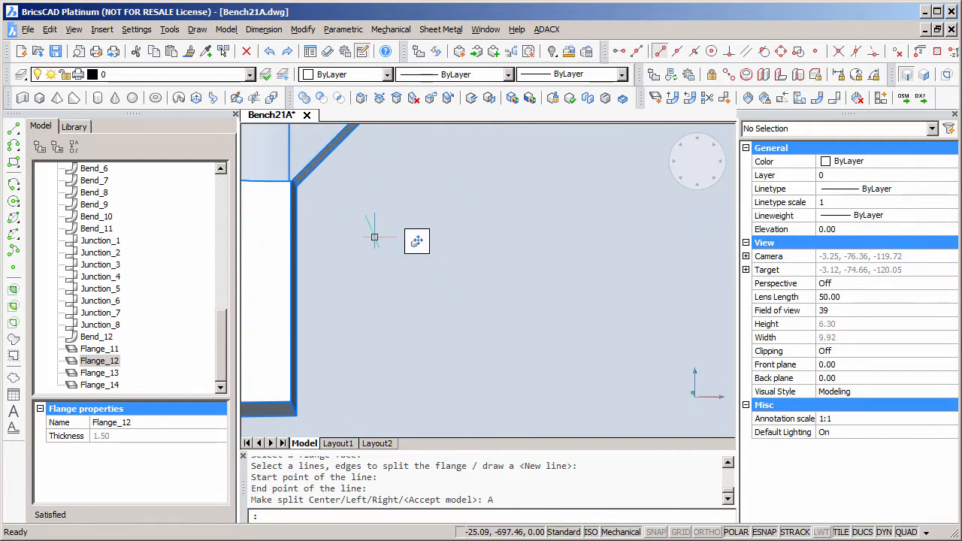
scroll(439, 259, down, 4)
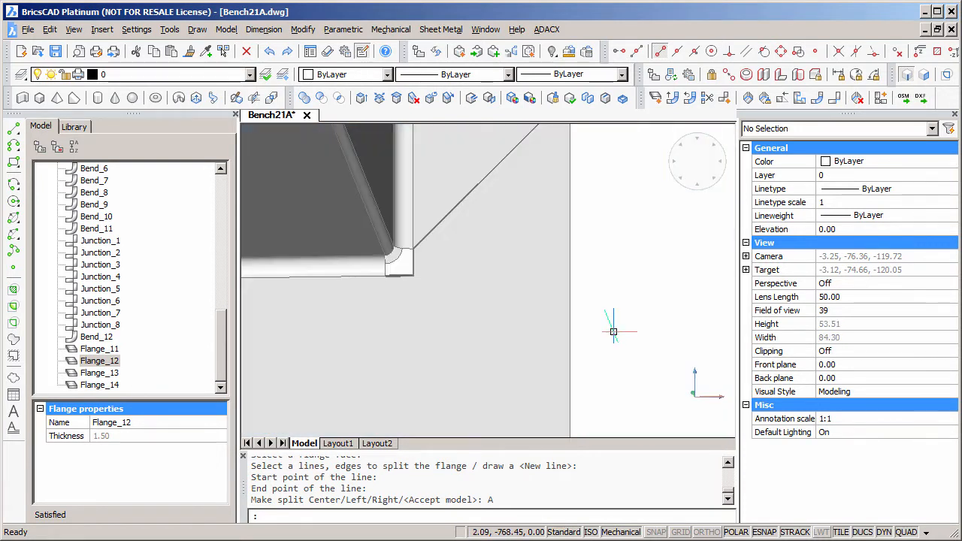
- Draw a new split line on the remaining rim flange from the corner relief's lower corner, about 57 units long at 315°, past the outer edge
click(705, 98)
scroll(407, 287, up, 4)
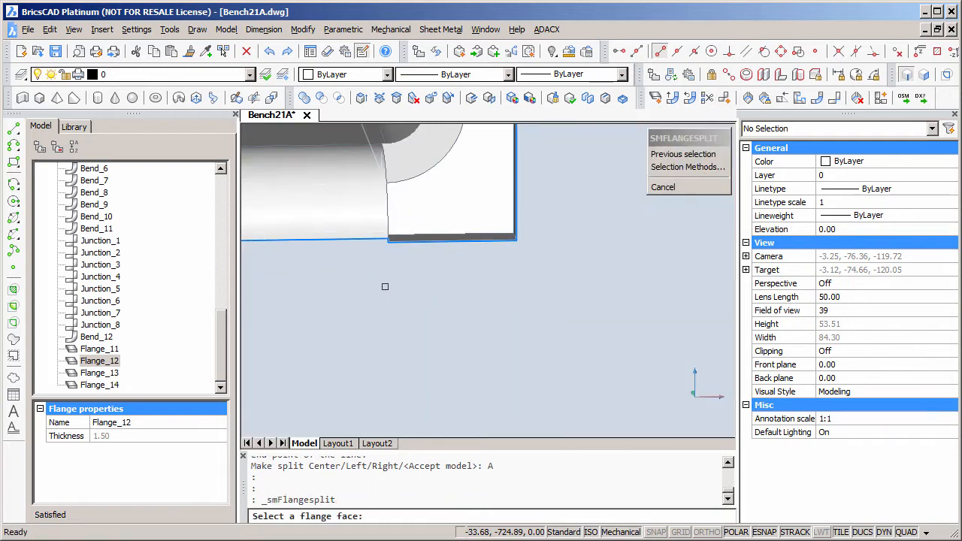
click(406, 285)
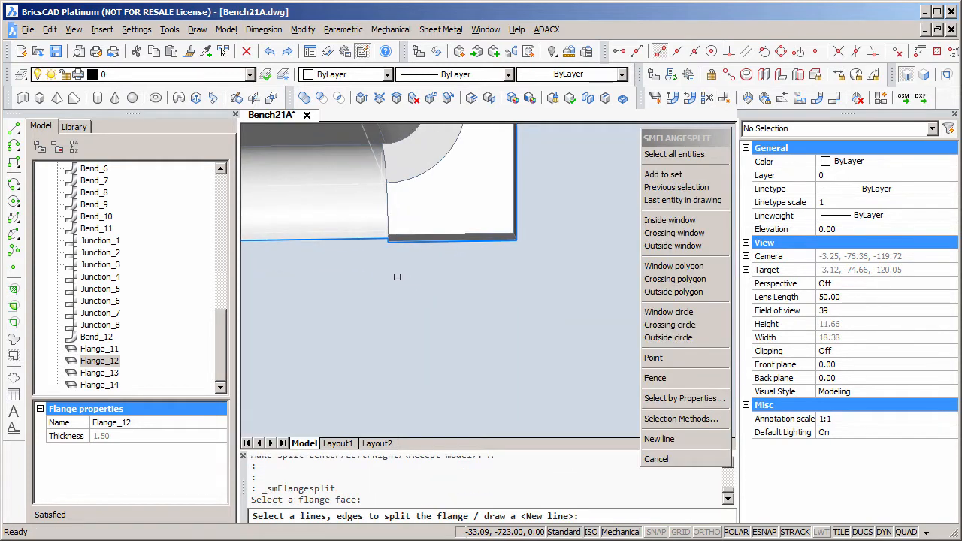
key(Return)
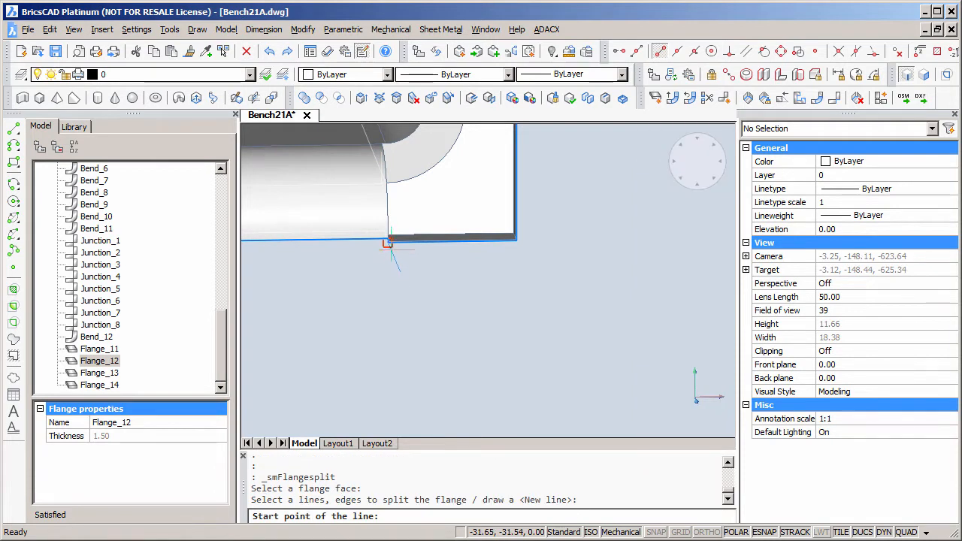
click(388, 242)
scroll(433, 287, down, 3)
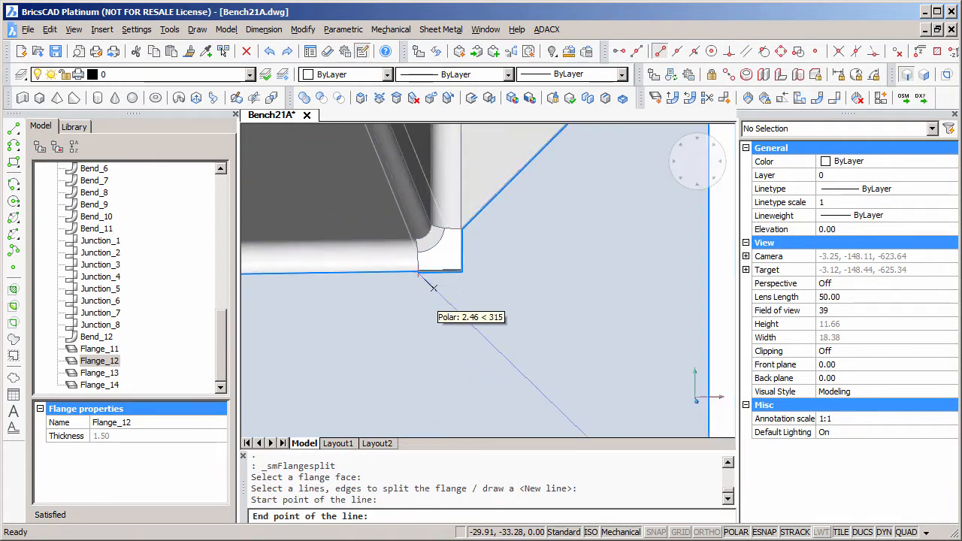
scroll(434, 288, down, 5)
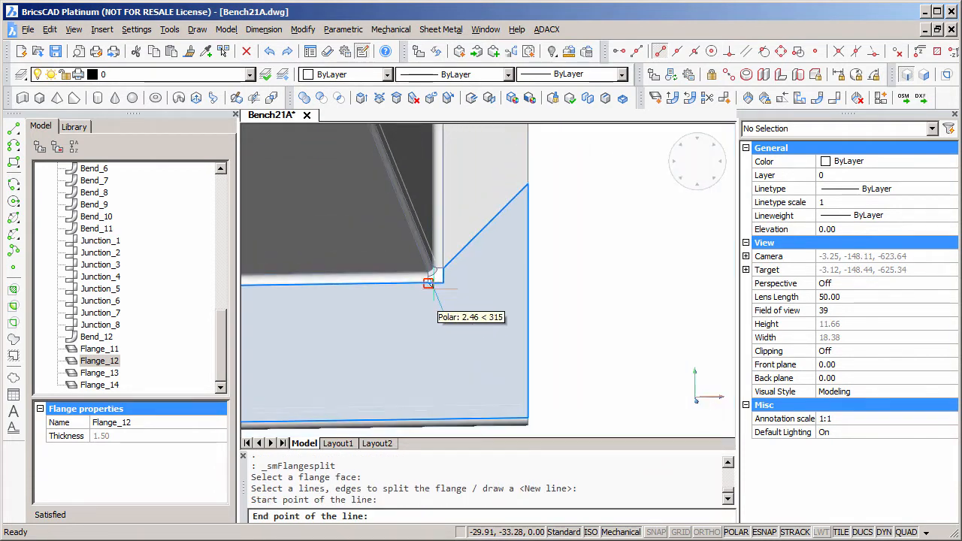
click(556, 406)
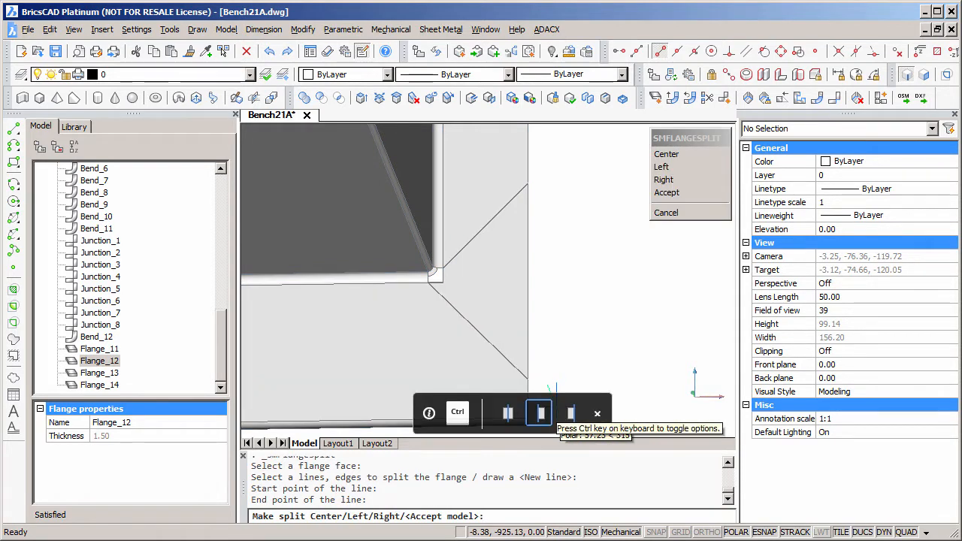
- Compare the center, left and right split options on the diagonal line and accept the left split
scroll(391, 252, up, 10)
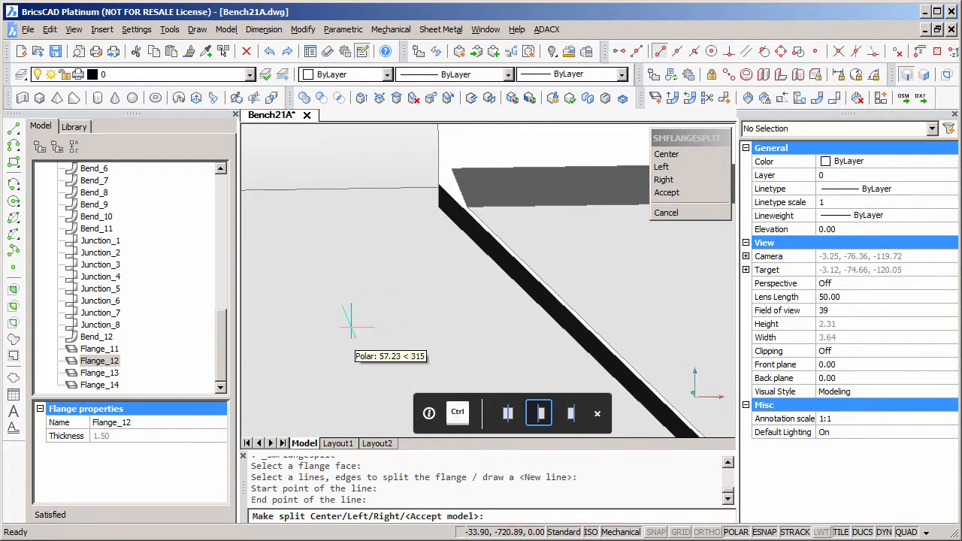
key(ctrl)
key(ctrl)
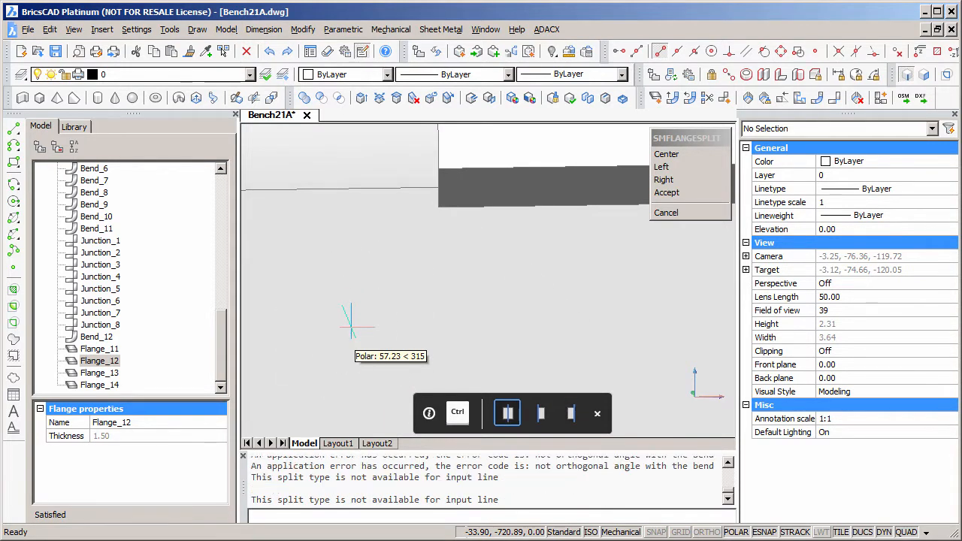
key(ctrl)
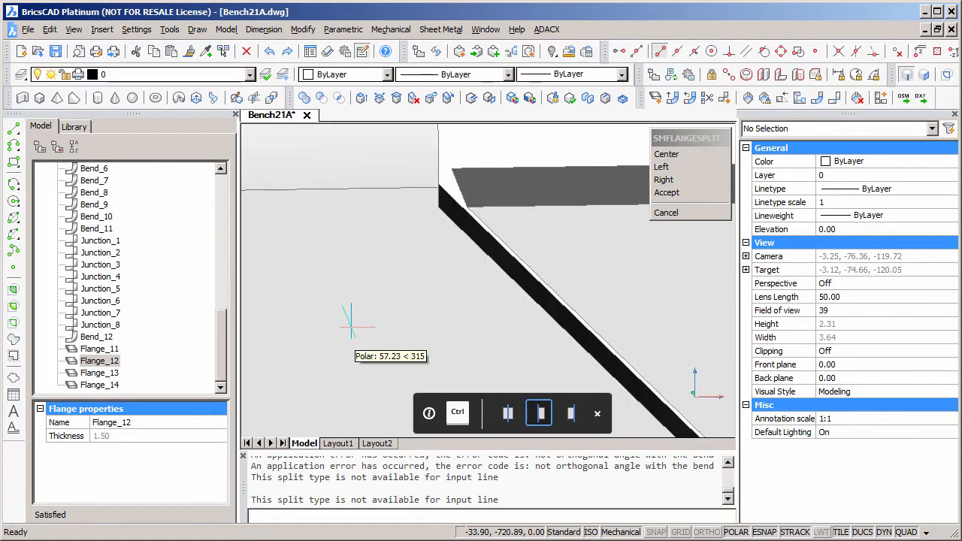
key(ctrl)
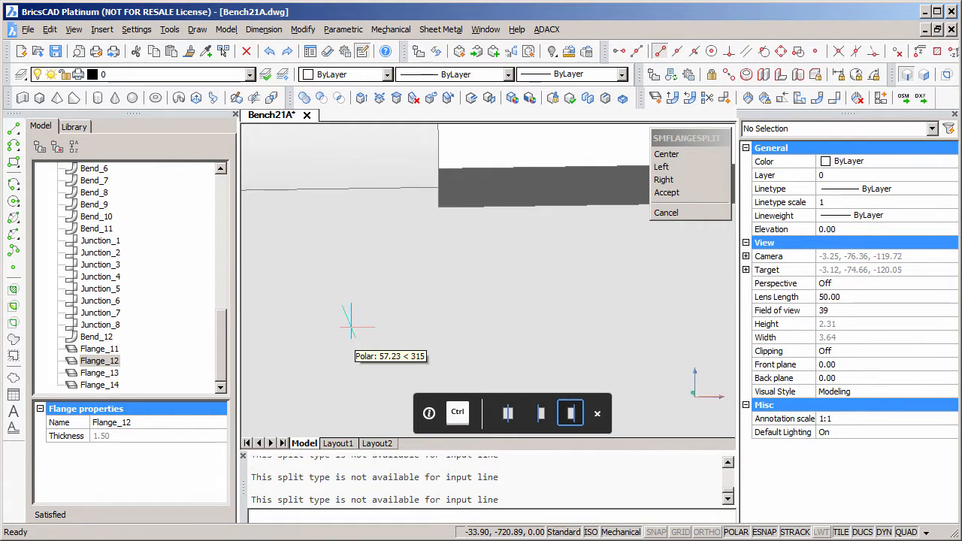
key(ctrl)
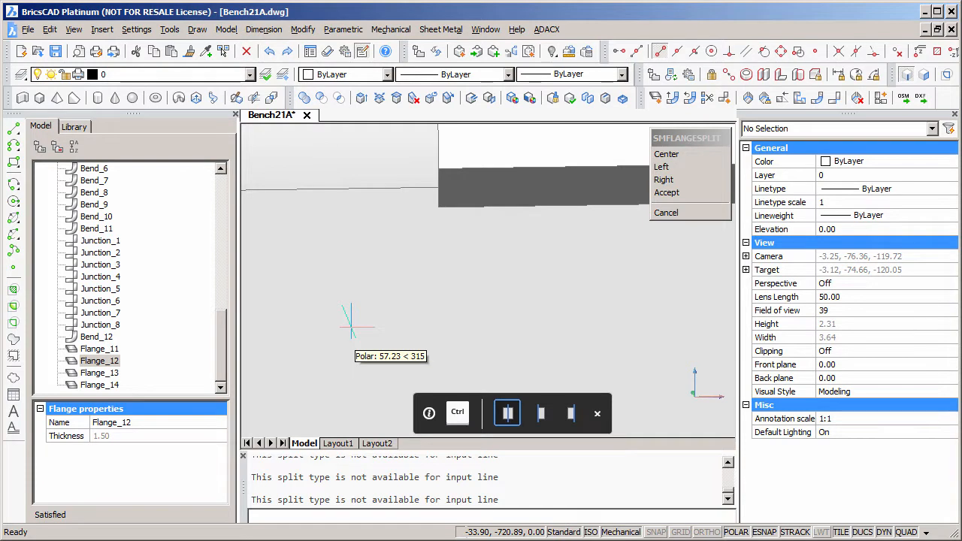
key(ctrl)
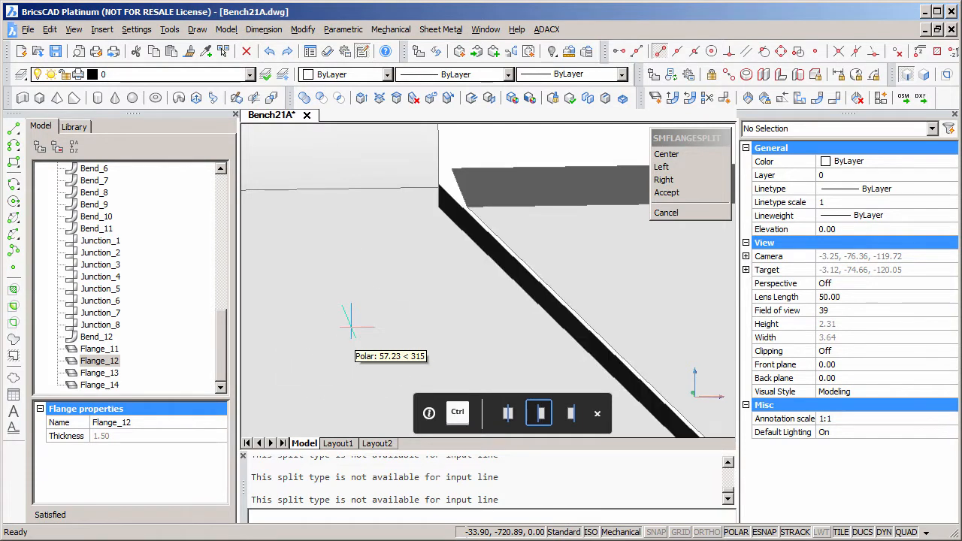
click(679, 194)
- Examine the split rim flanges at the bench's opposite front corners and the shape of the bench as a whole
scroll(597, 225, down, 13)
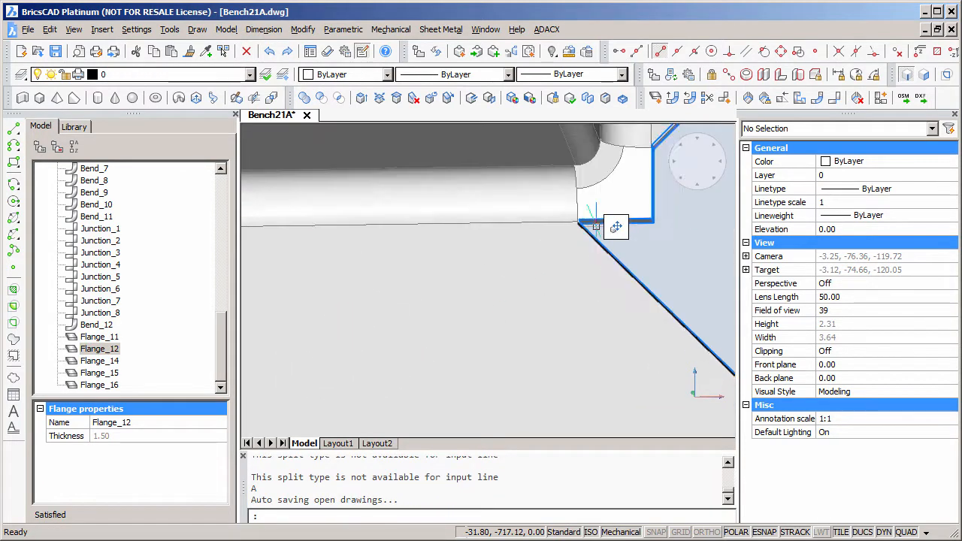
scroll(511, 349, down, 5)
middle_drag(487, 353, 697, 373)
shift+middle_drag(425, 382, 536, 386)
scroll(304, 399, up, 5)
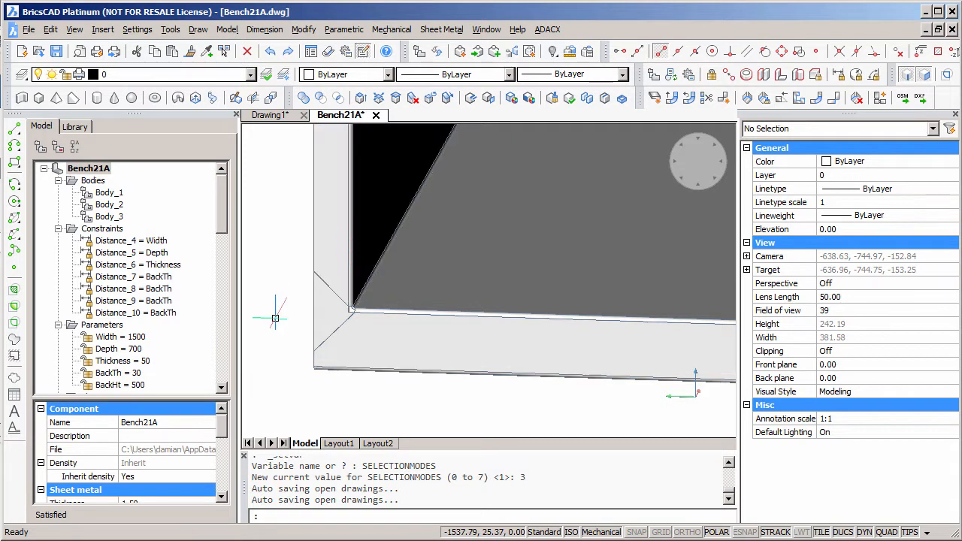
scroll(275, 317, down, 3)
shift+drag(702, 363, 633, 359)
scroll(633, 360, down, 3)
scroll(504, 398, down, 1)
middle_drag(660, 369, 461, 393)
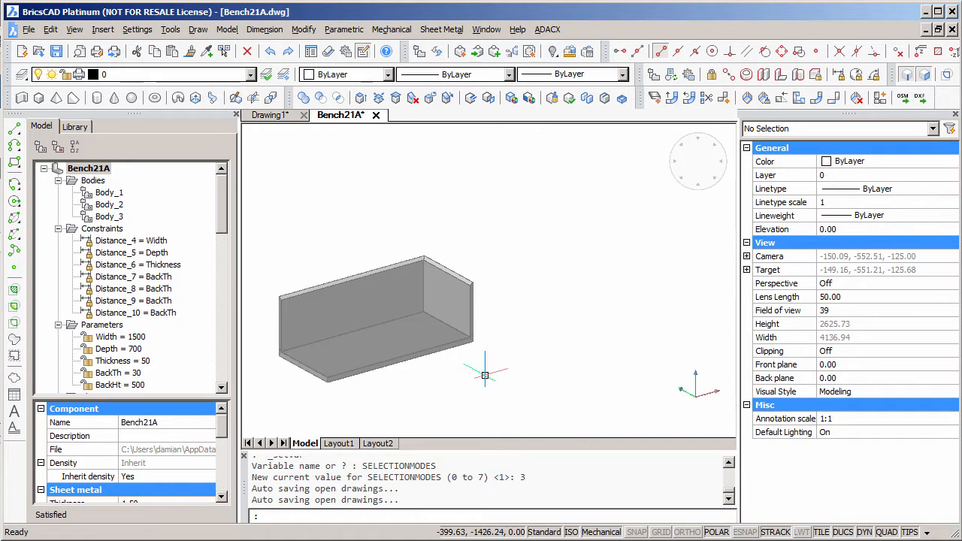
- Unfold the bench starting from the seat face, place the flat pattern beside the model and keep it
click(879, 100)
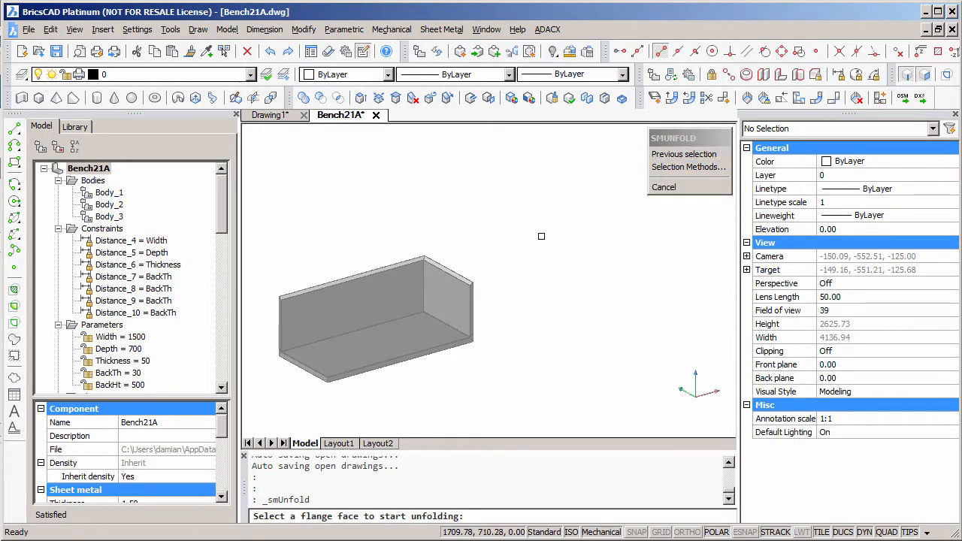
click(398, 333)
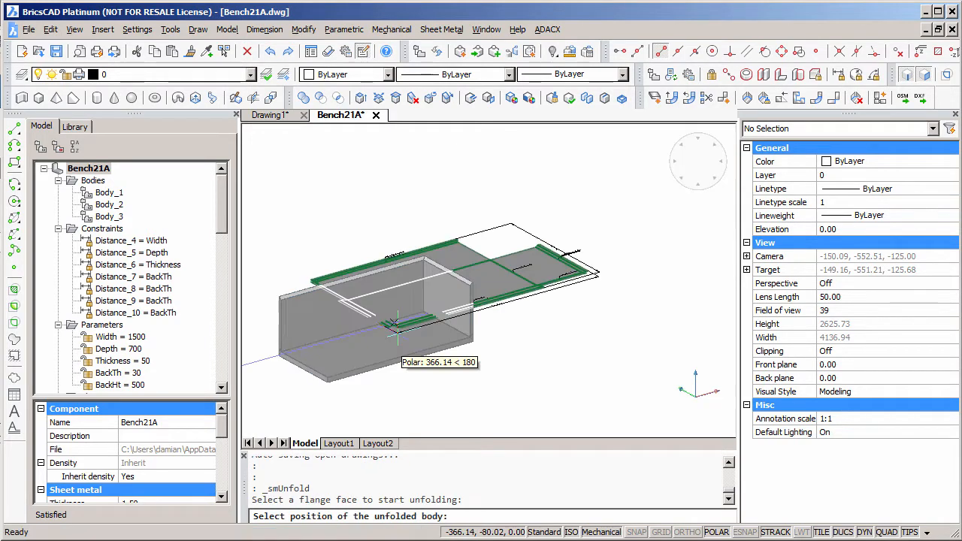
click(584, 313)
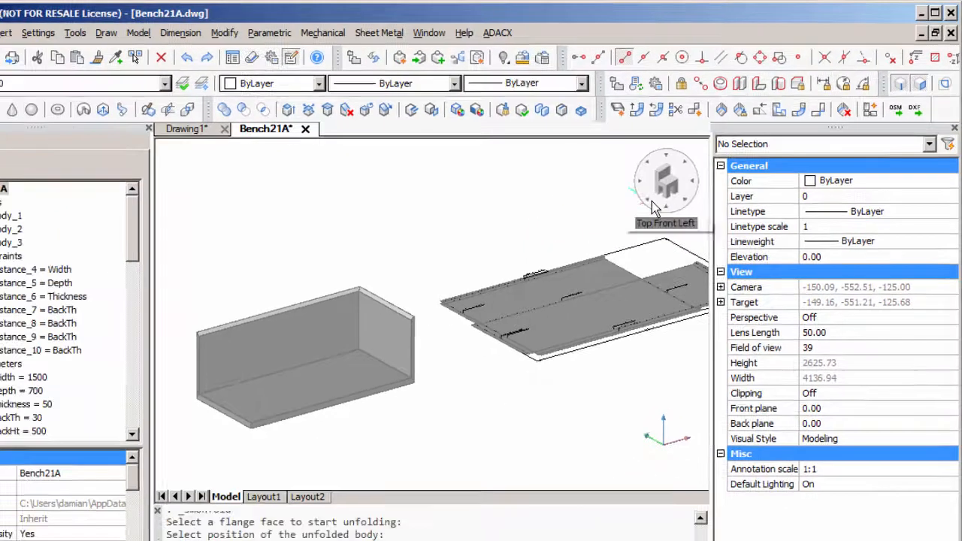
click(606, 234)
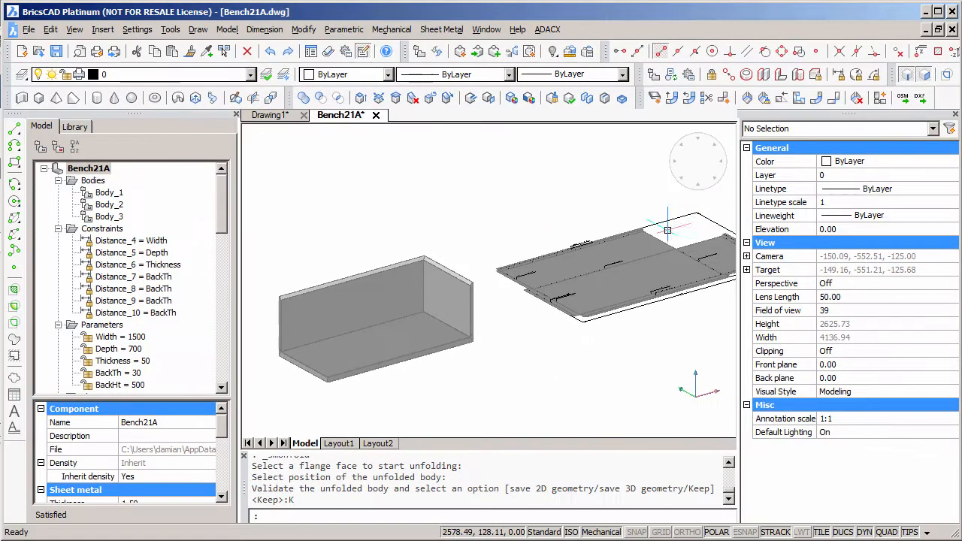
- Unfold the small triangular flange at the bench's near front corner, place it between the bench and the large flat pattern, and keep it
scroll(451, 330, up, 10)
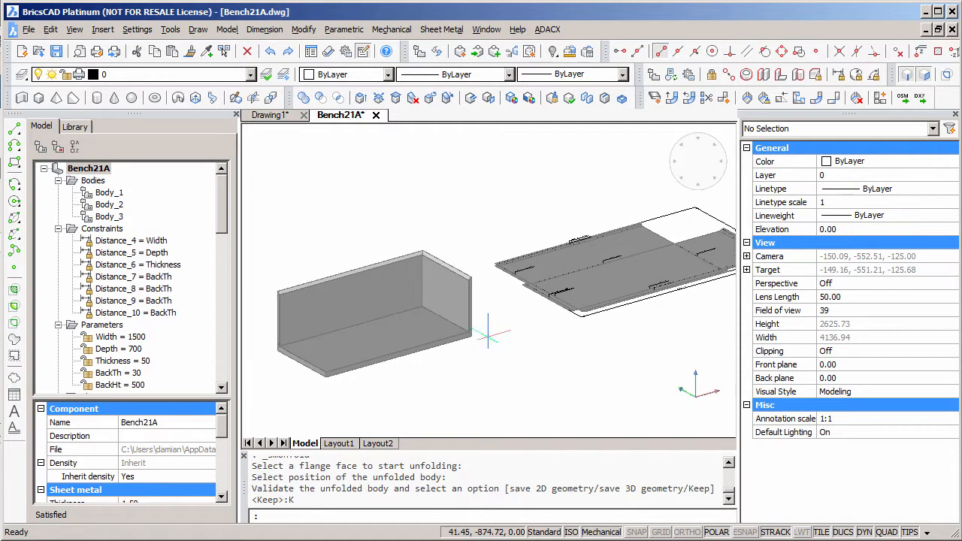
click(875, 98)
click(388, 305)
scroll(562, 269, down, 8)
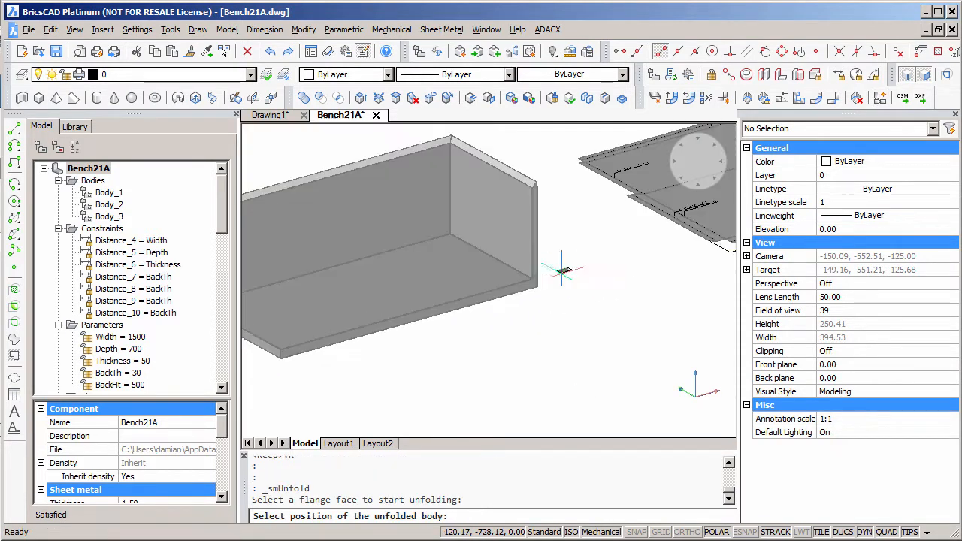
click(665, 242)
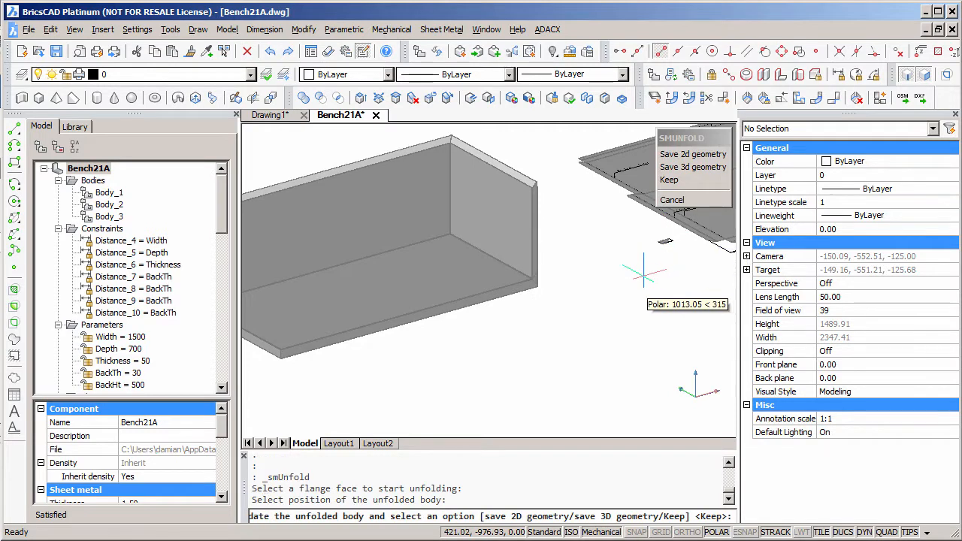
scroll(657, 275, down, 7)
scroll(482, 263, up, 8)
middle_drag(483, 263, 342, 241)
scroll(579, 298, up, 5)
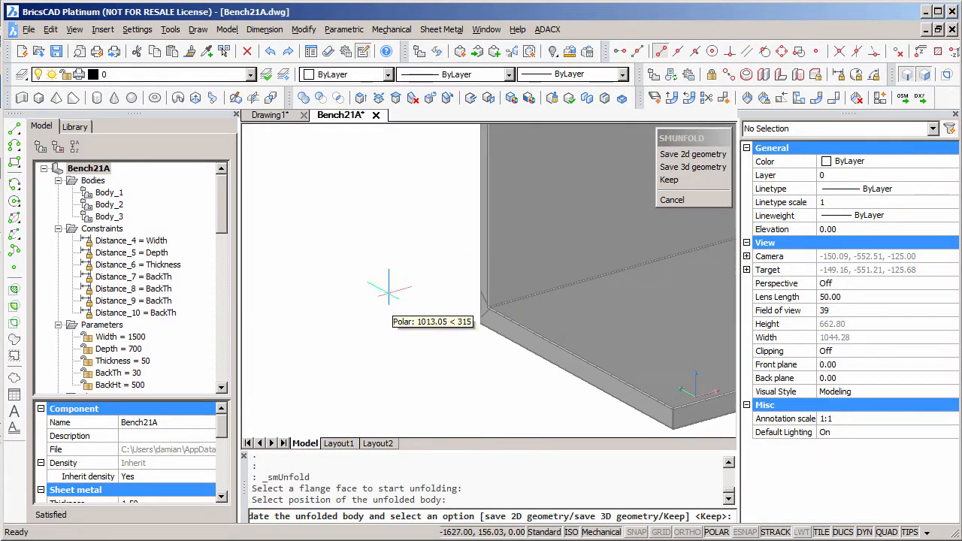
click(669, 180)
- Unfold the triangular flange at the bench's opposite front corner, place it beside the first small flat piece, and keep it
click(880, 99)
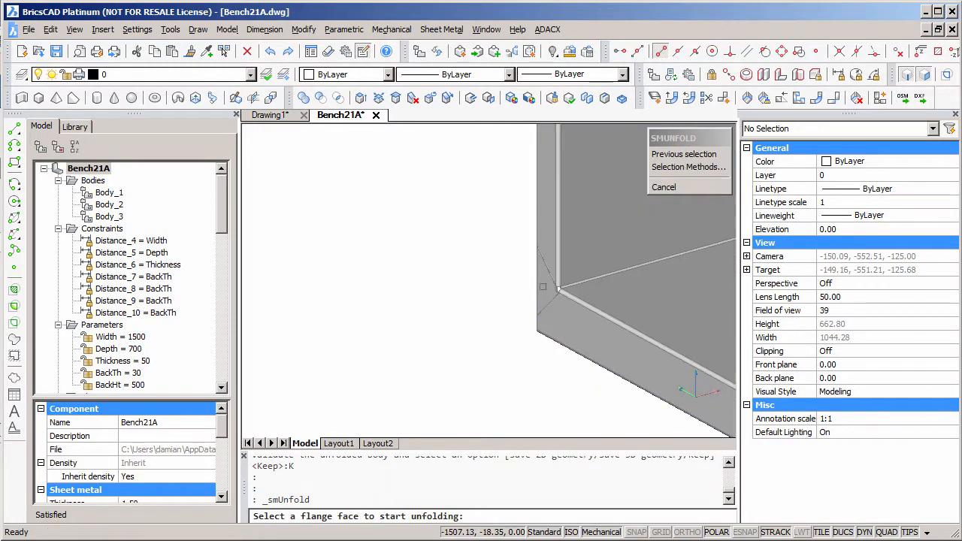
click(533, 290)
scroll(421, 293, down, 7)
scroll(534, 241, up, 6)
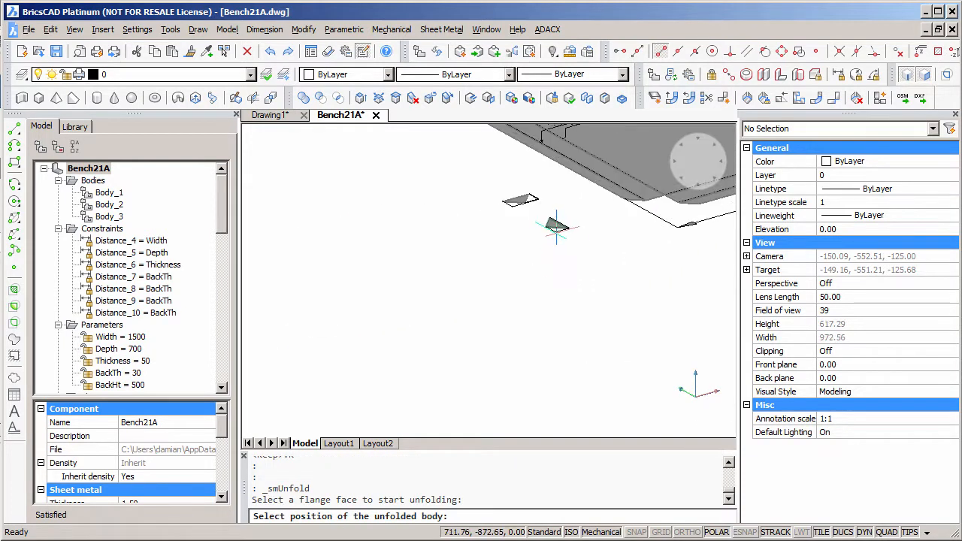
click(574, 208)
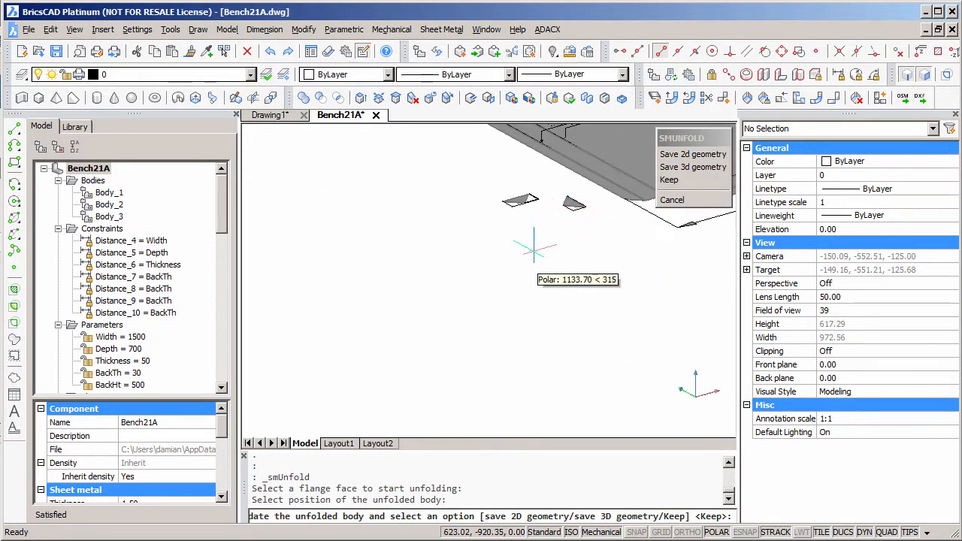
scroll(571, 270, down, 5)
scroll(527, 326, up, 3)
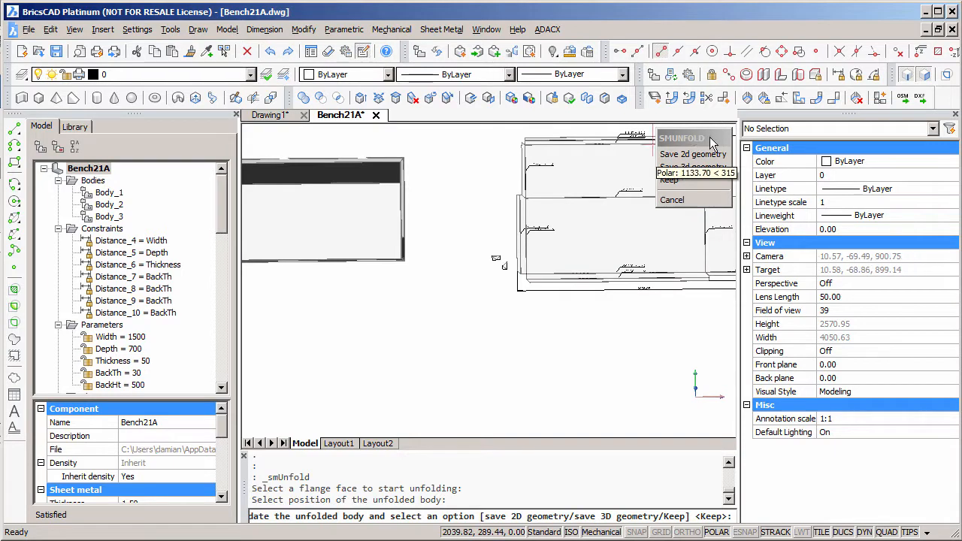
click(671, 180)
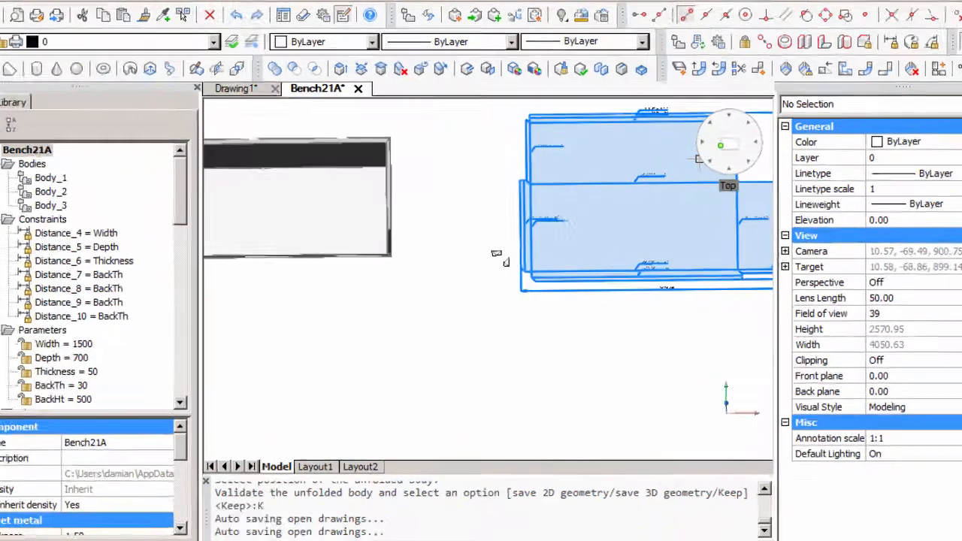
- Examine the flat pattern's mitred flange corners and bend lines in top view, and return to an isometric view of the bench and all unfolded pieces
click(690, 167)
middle_drag(562, 268, 563, 268)
middle_drag(615, 252, 294, 475)
scroll(332, 430, up, 2)
middle_drag(395, 398, 544, 299)
middle_drag(251, 184, 342, 379)
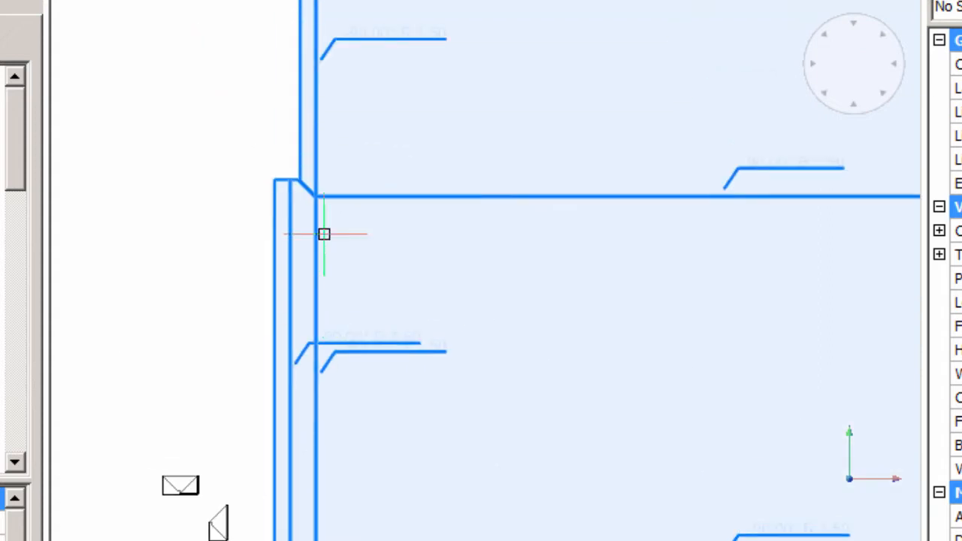
scroll(309, 170, up, 3)
scroll(307, 171, down, 1)
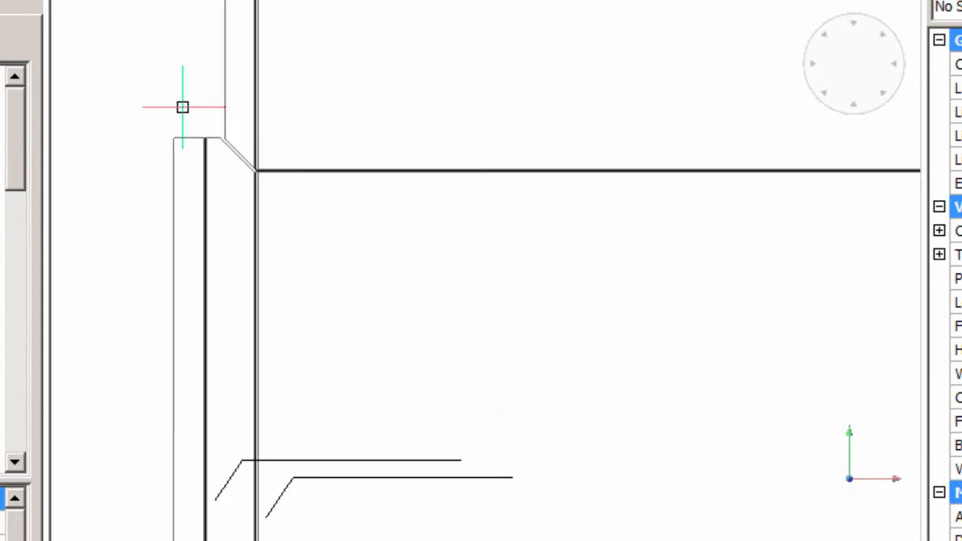
scroll(183, 107, down, 1)
scroll(426, 277, down, 3)
scroll(795, 421, up, 3)
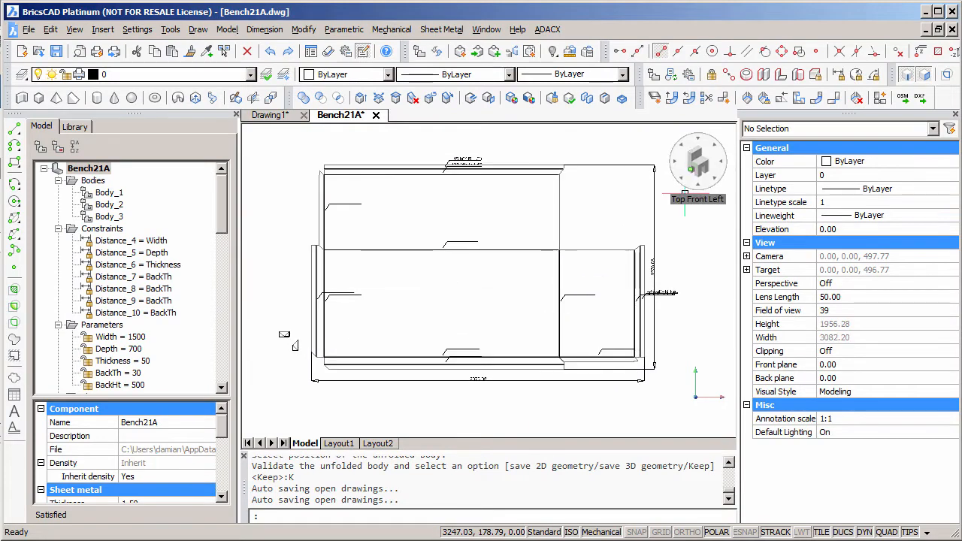
click(684, 193)
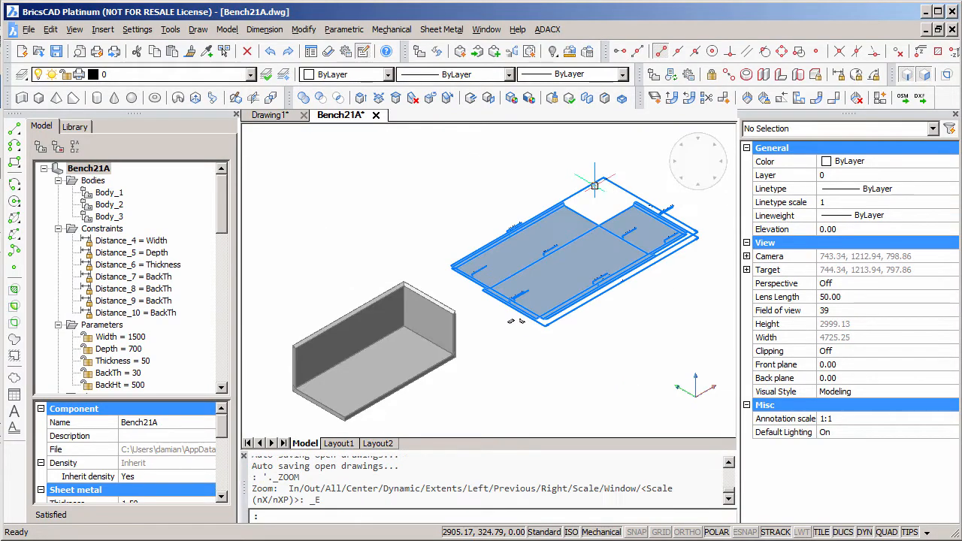